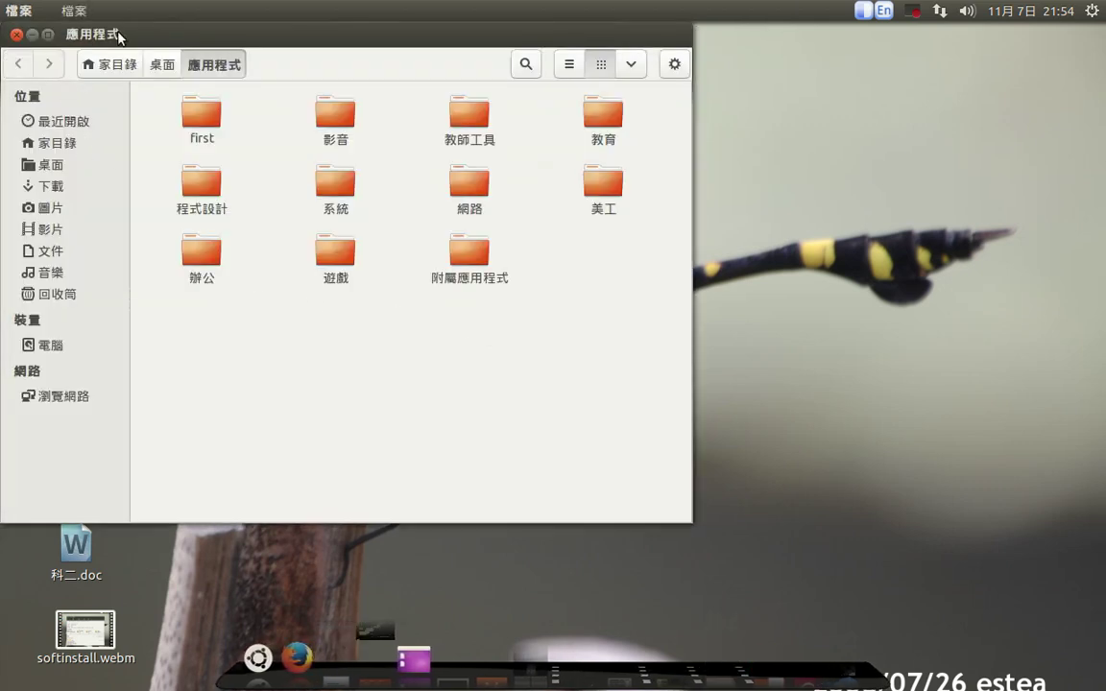
# Open the home folder (家目錄) in the file manager and look through its folders and files.
pyautogui.moveTo(116, 33); pyautogui.dragTo(312, 73)
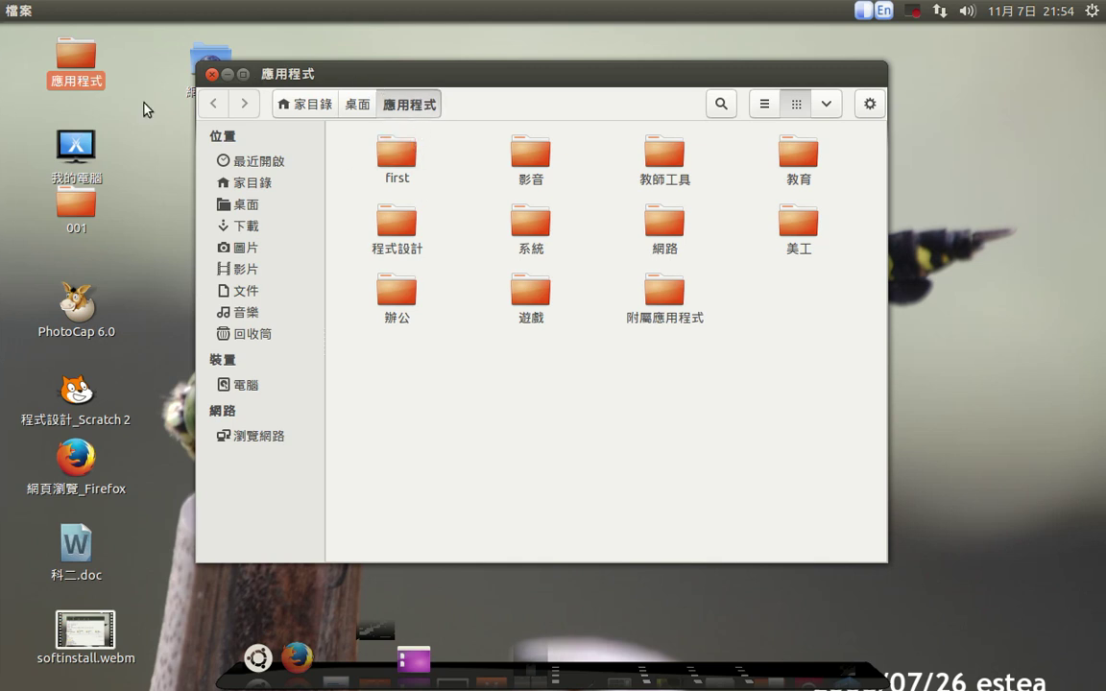
pyautogui.moveTo(3, 111)
pyautogui.click(255, 185)
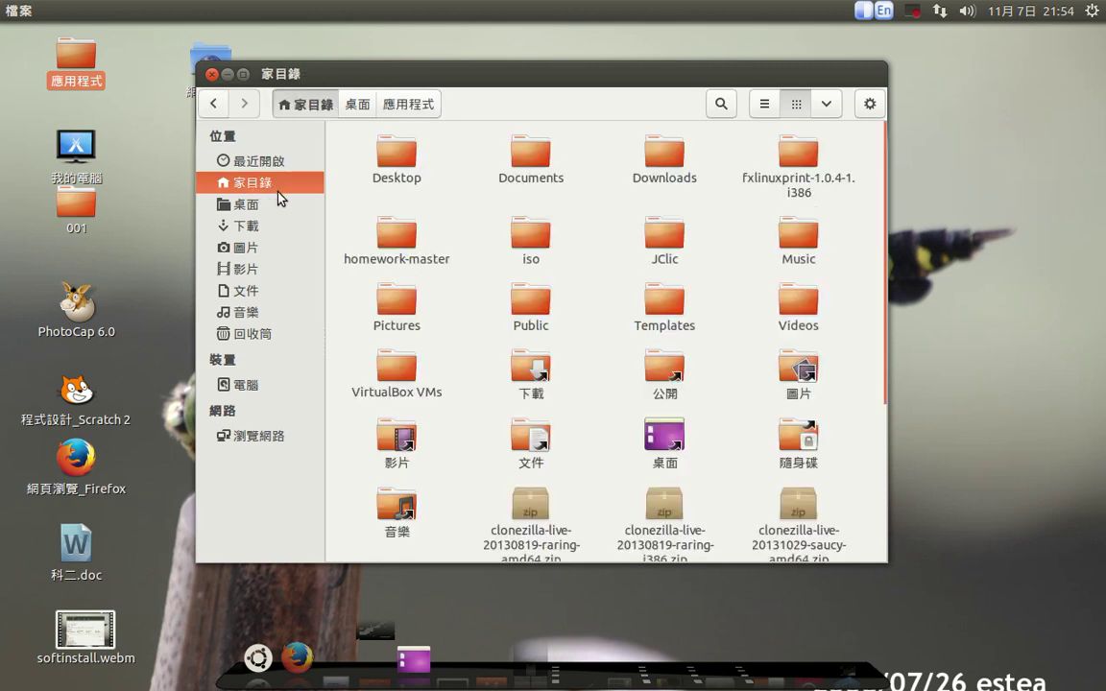
pyautogui.scroll(-2, 659, 384)
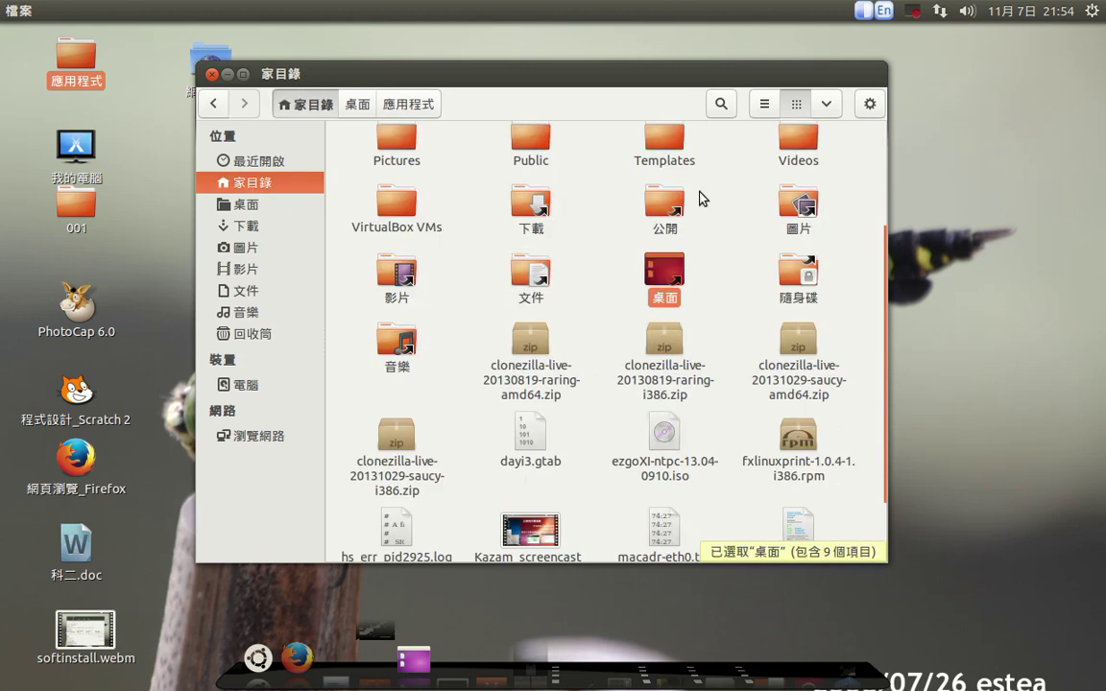
pyautogui.click(665, 350)
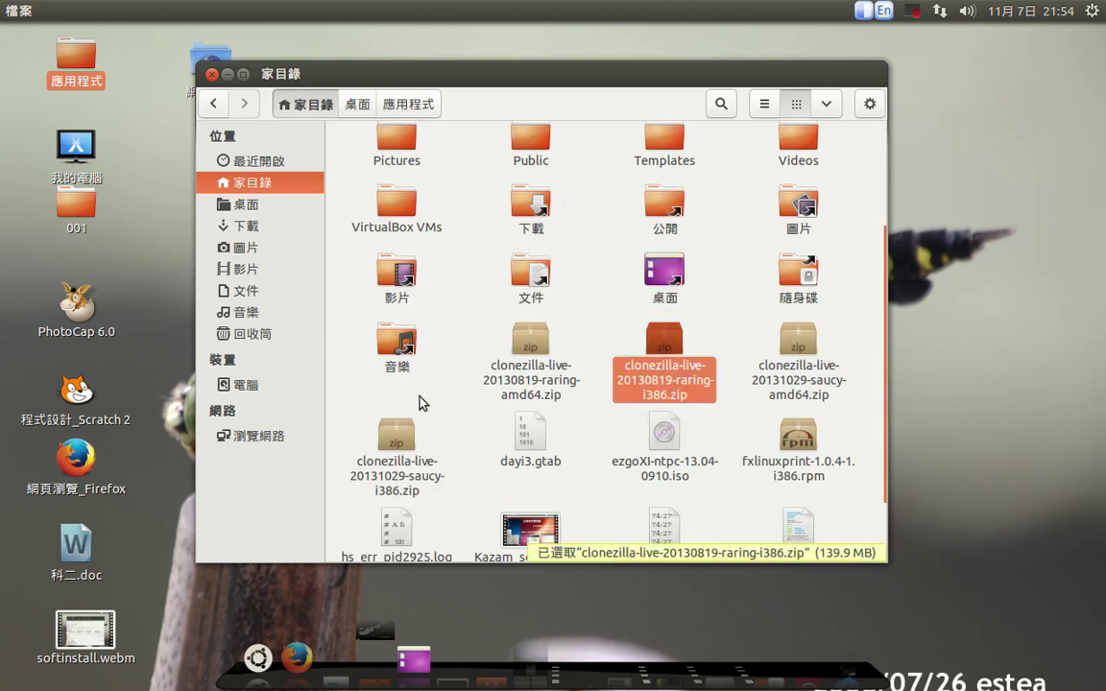
pyautogui.scroll(-2, 605, 385)
pyautogui.click(546, 449)
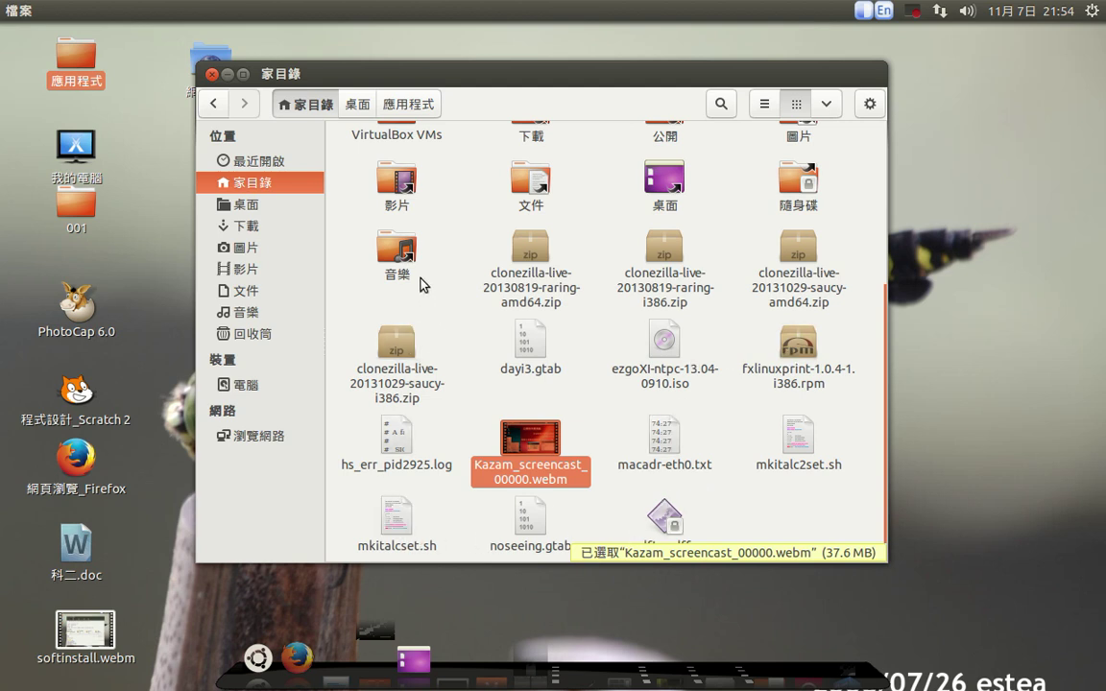
pyautogui.scroll(5, 730, 363)
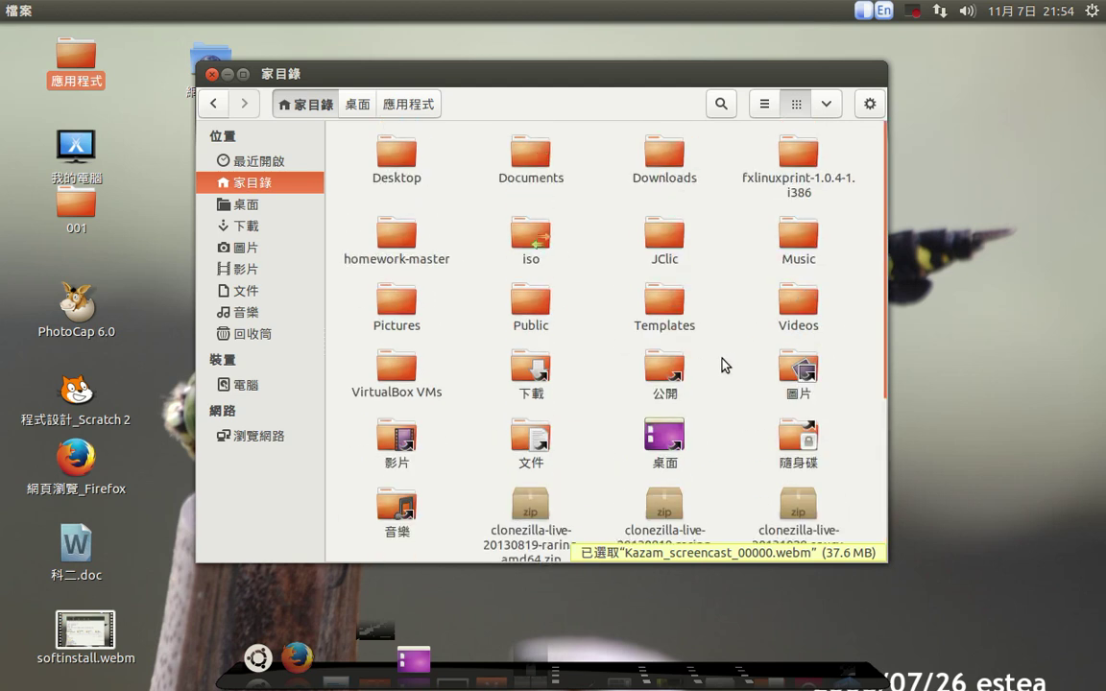
# Show the home folder as a detailed list and return it to icon view.
pyautogui.click(765, 104)
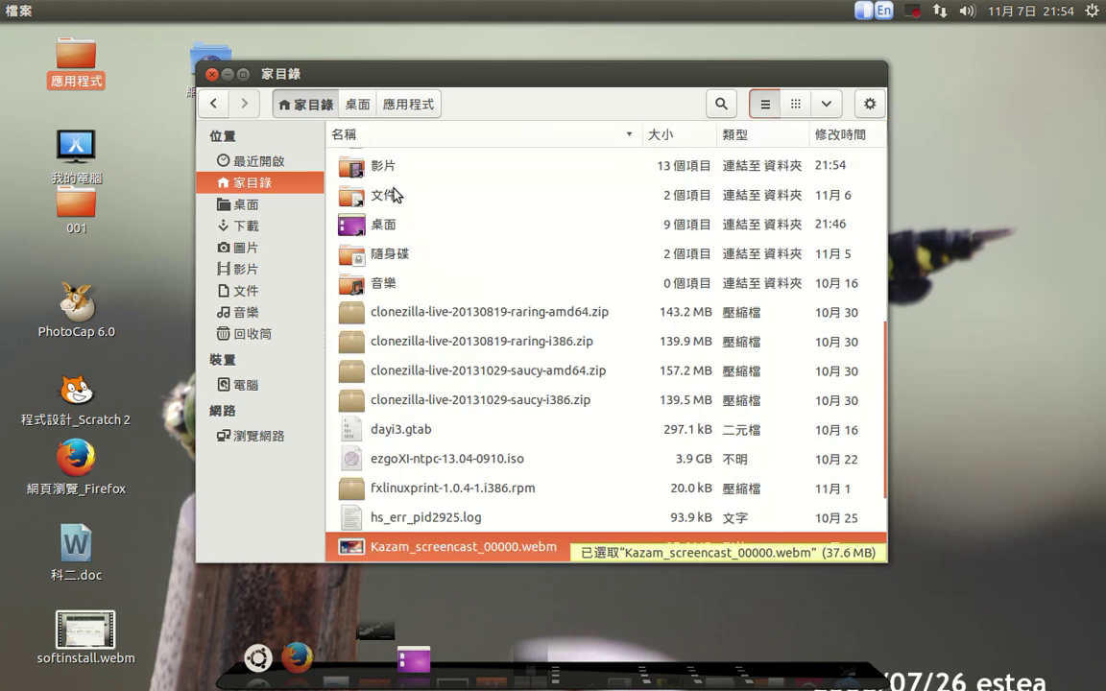
pyautogui.click(797, 105)
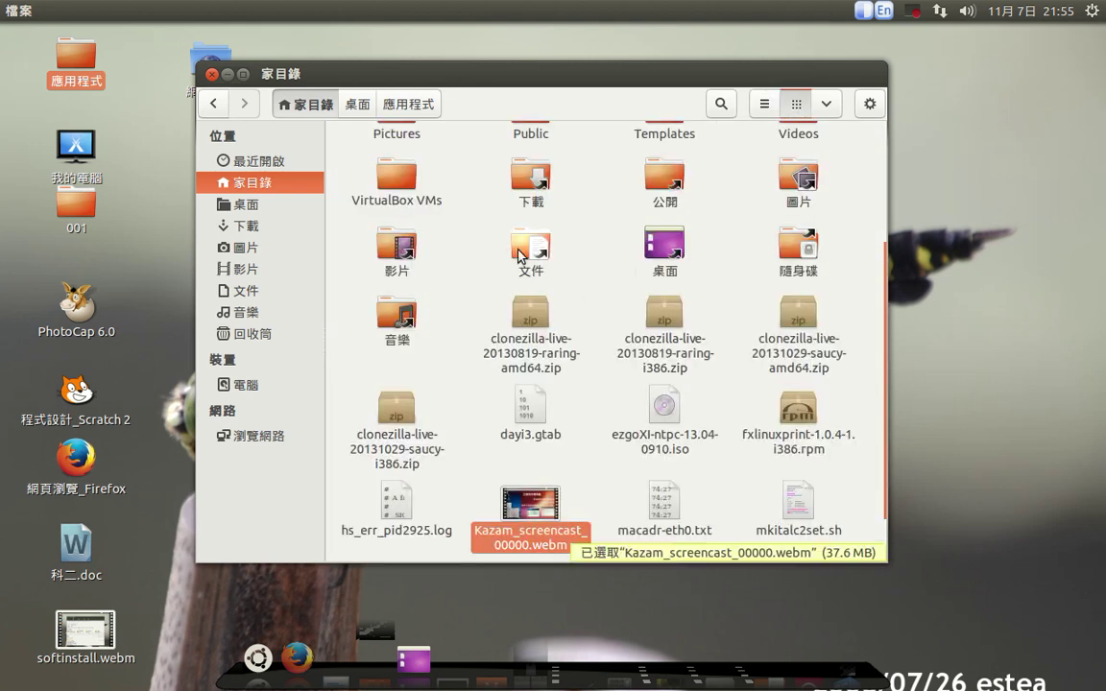
# Enlarge the home folder's icons by one level, shrink them again and apply the original size.
pyautogui.click(831, 103)
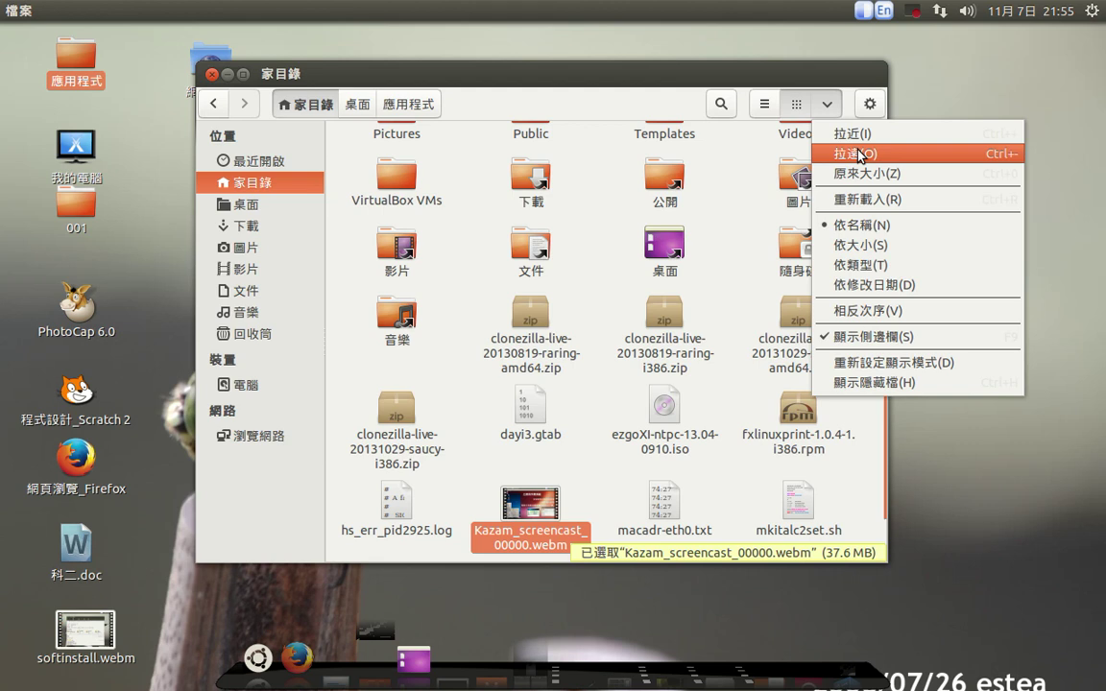
pyautogui.click(855, 138)
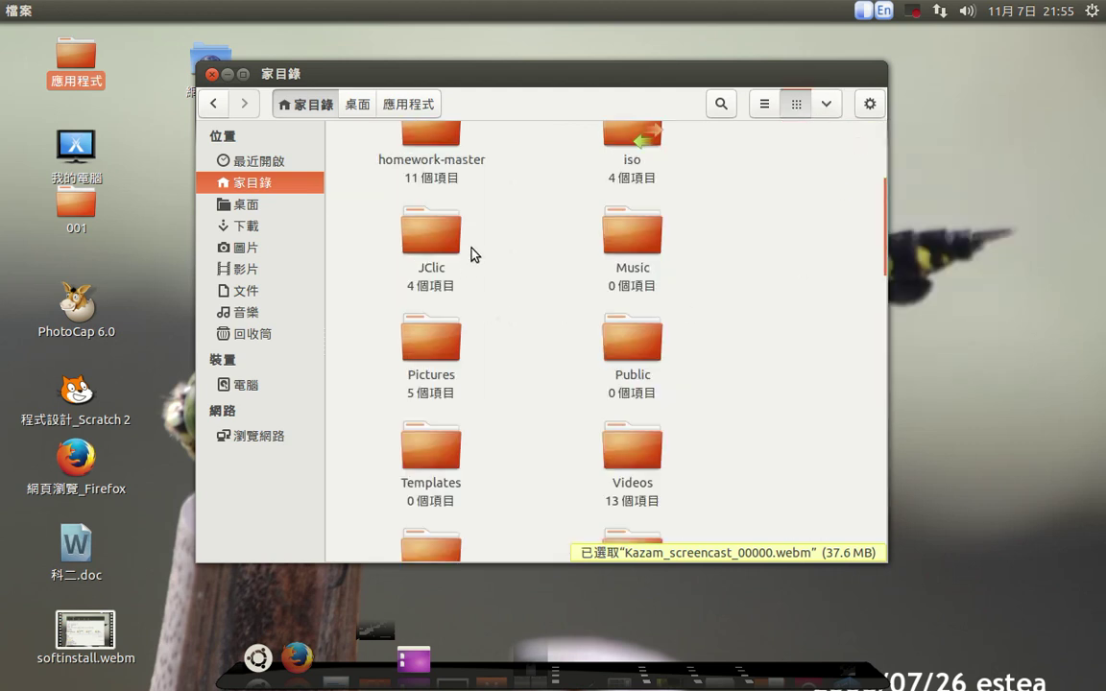
pyautogui.click(830, 106)
pyautogui.click(858, 157)
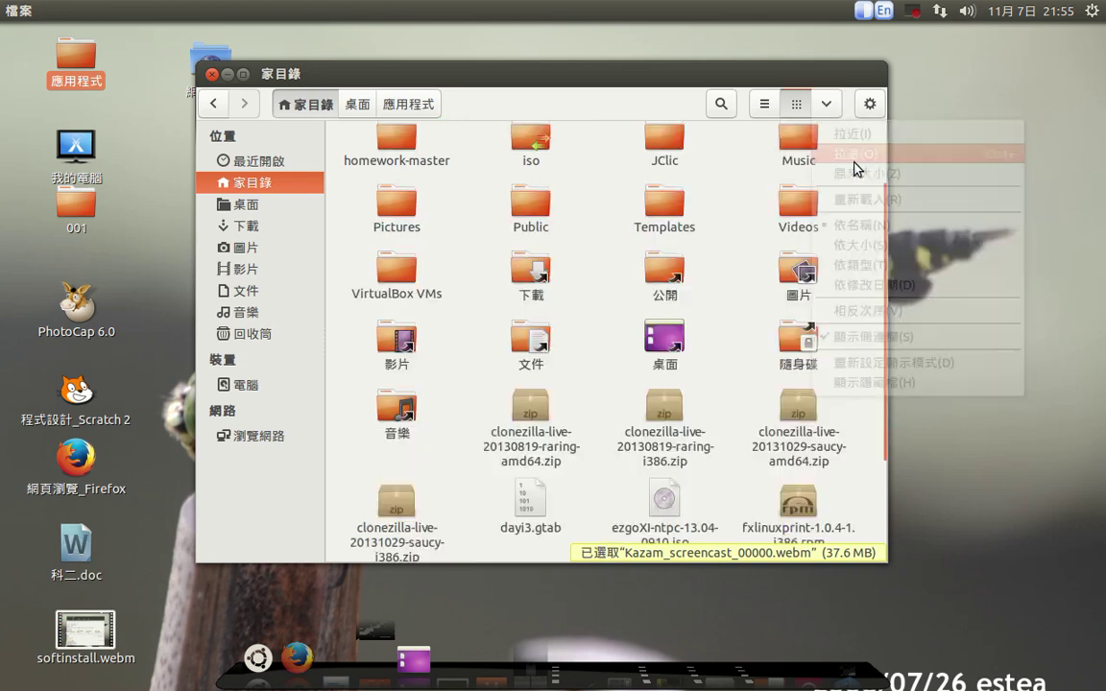
pyautogui.click(828, 106)
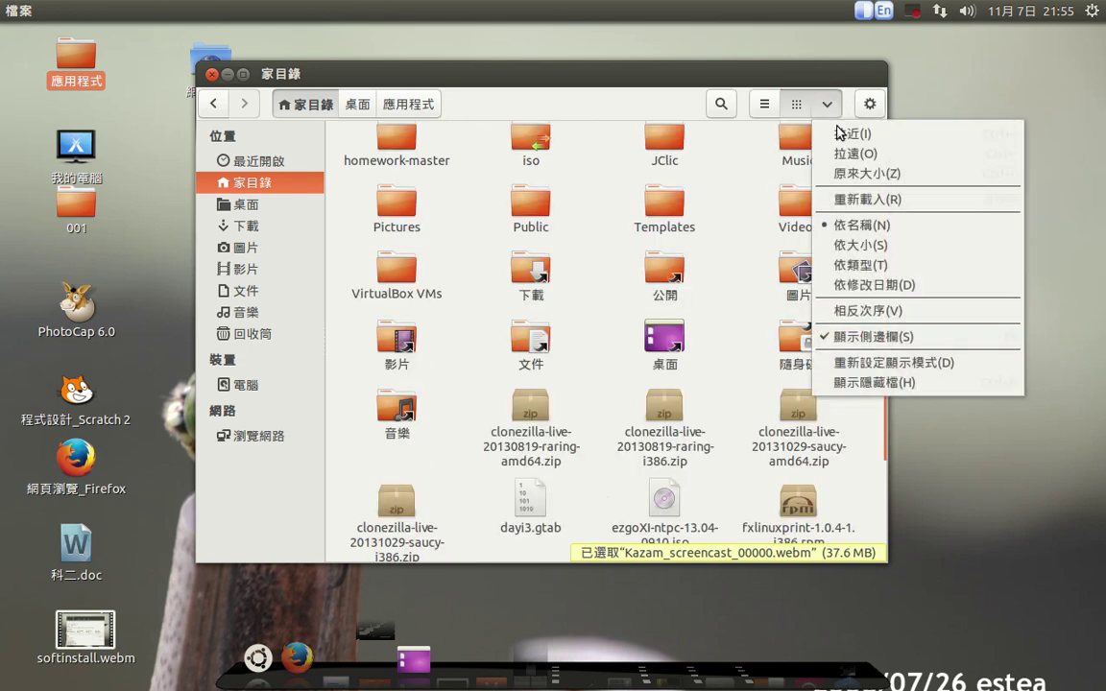
pyautogui.click(864, 176)
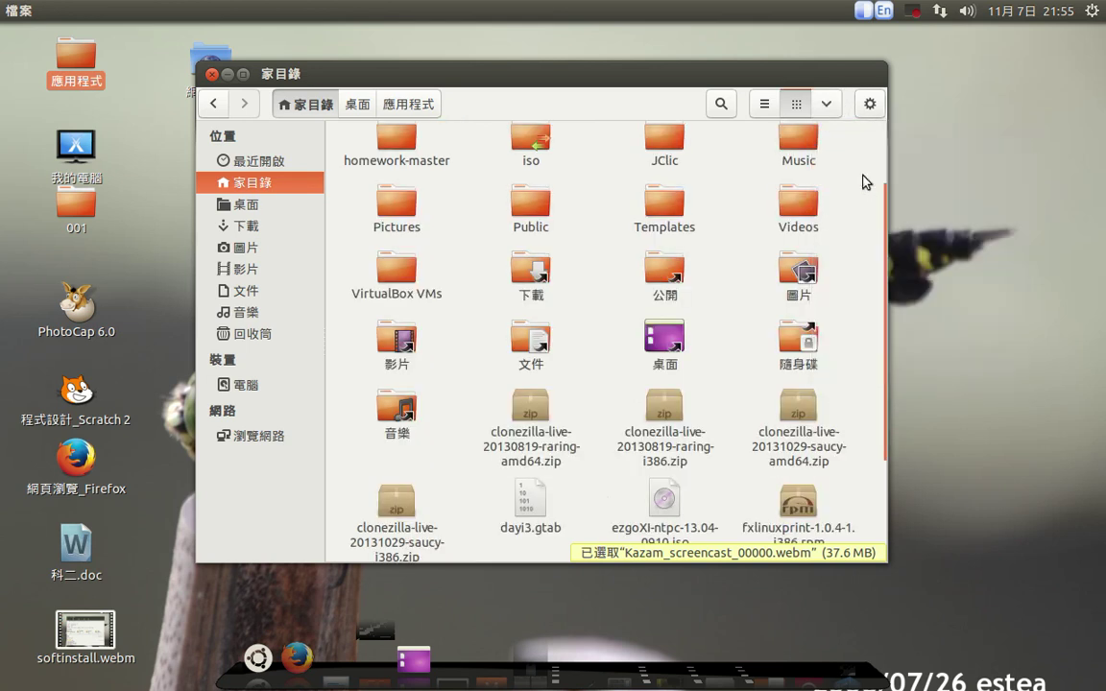
pyautogui.click(828, 106)
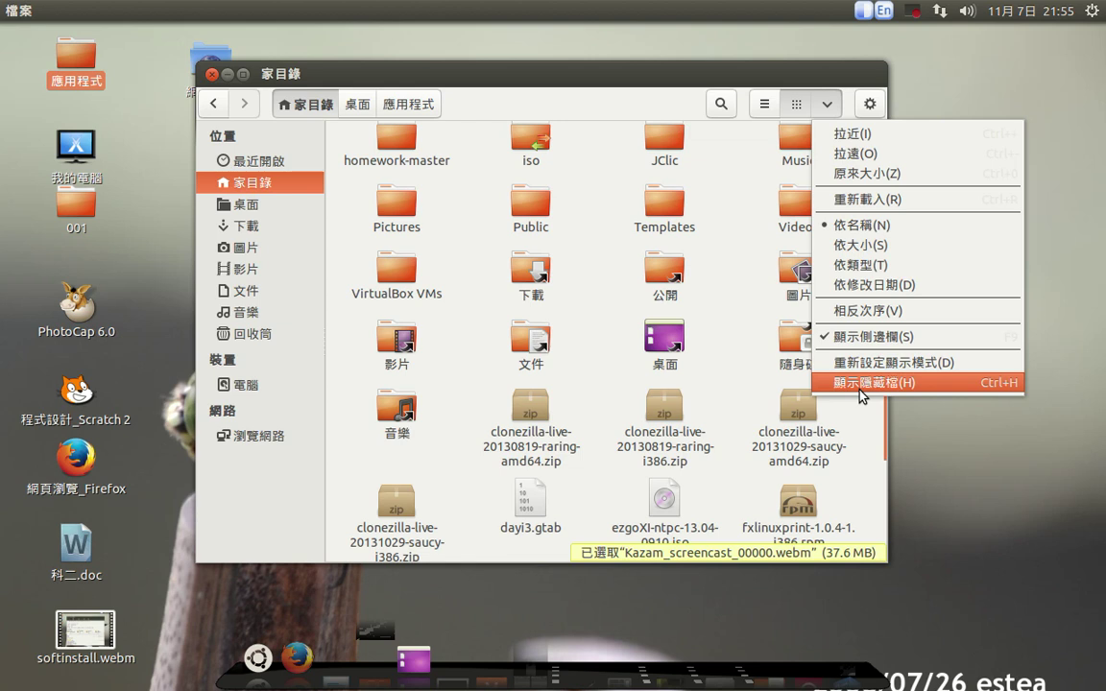
pyautogui.click(716, 215)
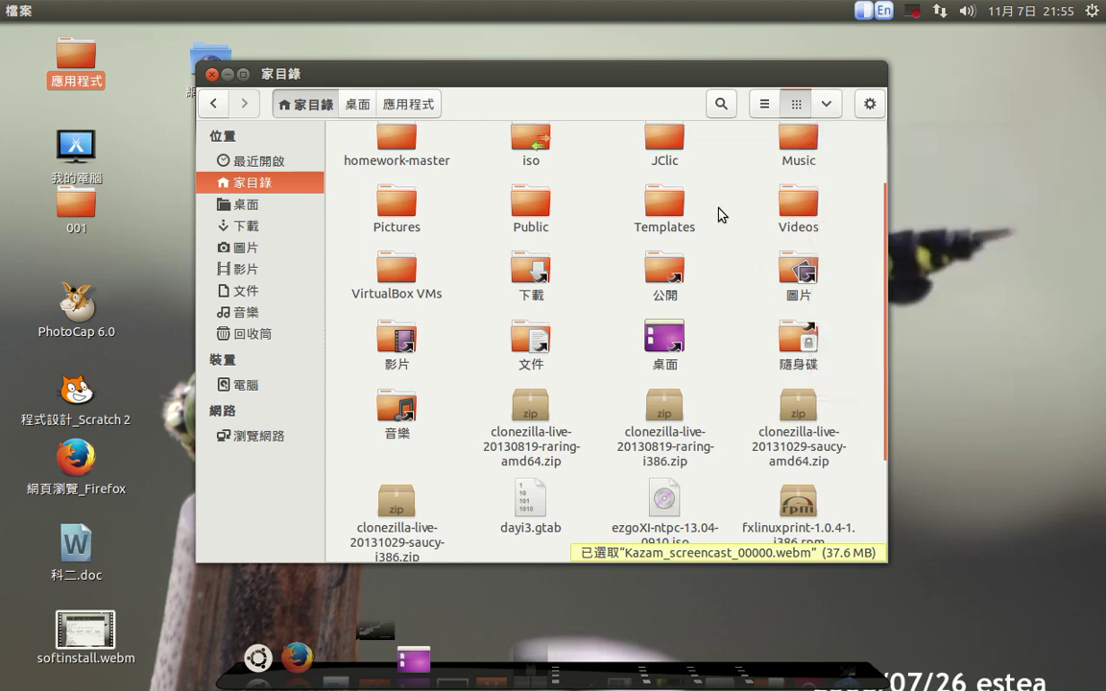
pyautogui.rightClick(387, 208)
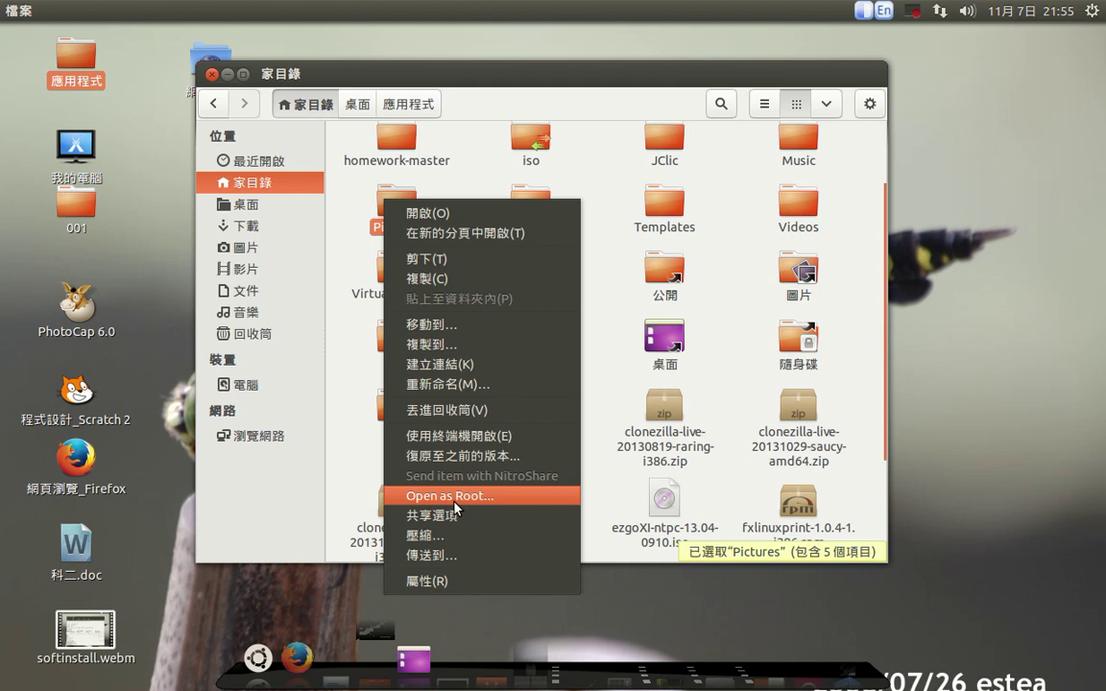
pyautogui.click(621, 302)
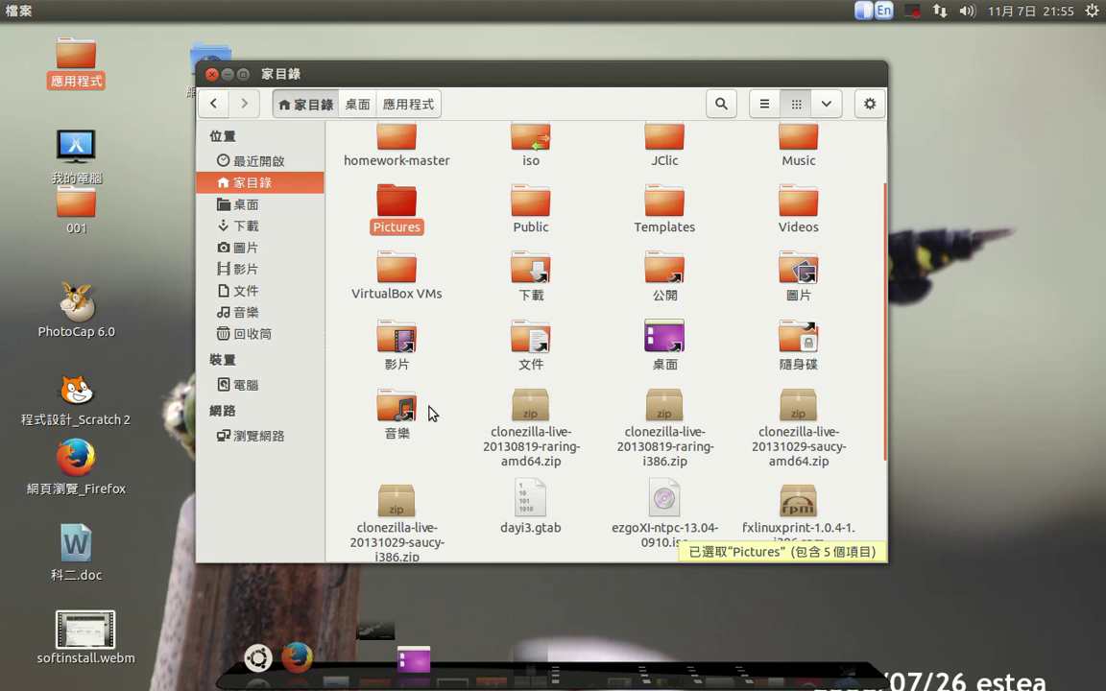
# Open the 圖片 folder from the home folder and look over its PNG images, finishing with 桌面_001.png selected.
pyautogui.doubleClick(796, 280)
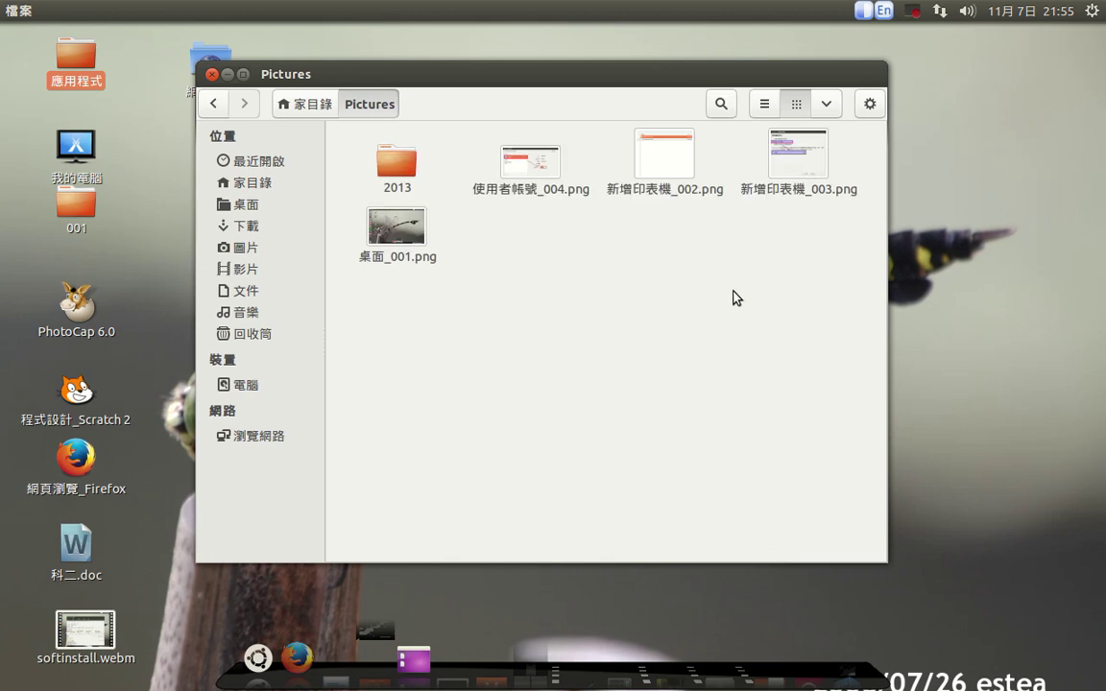
pyautogui.click(396, 241)
pyautogui.click(531, 163)
pyautogui.click(665, 159)
pyautogui.click(774, 172)
pyautogui.click(397, 230)
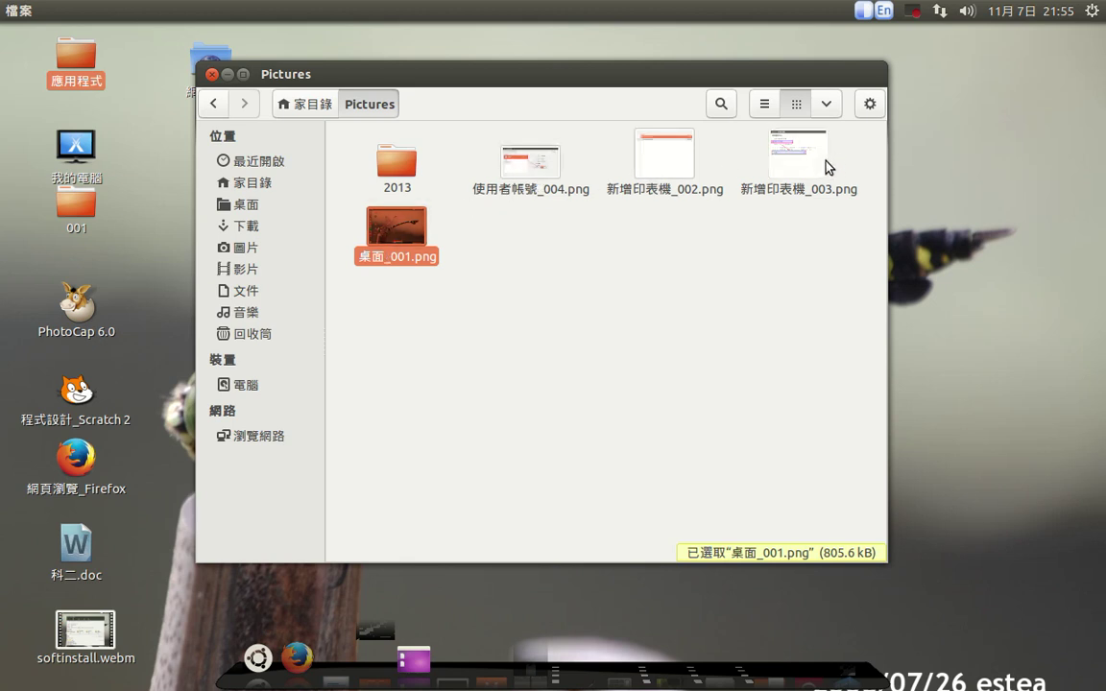
# Open the 新北市圖庫_openclipart library from the 美工 subfolder of the desktop's 應用程式 folder.
pyautogui.doubleClick(73, 68)
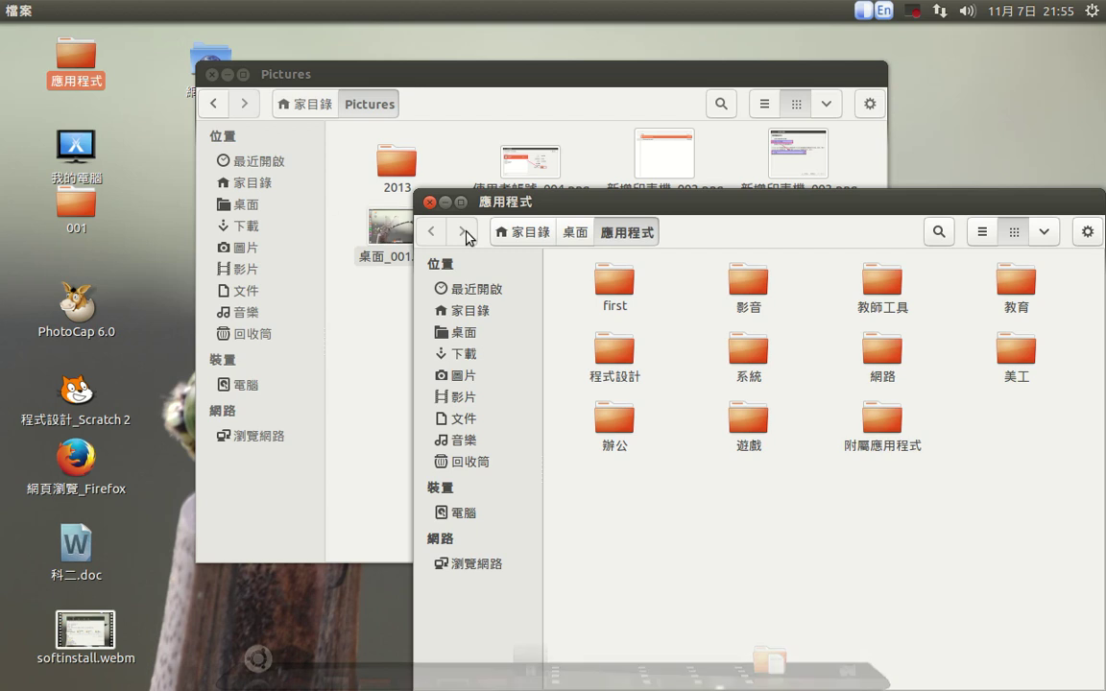
pyautogui.doubleClick(1009, 353)
pyautogui.moveTo(716, 201); pyautogui.dragTo(567, 128)
pyautogui.doubleClick(729, 526)
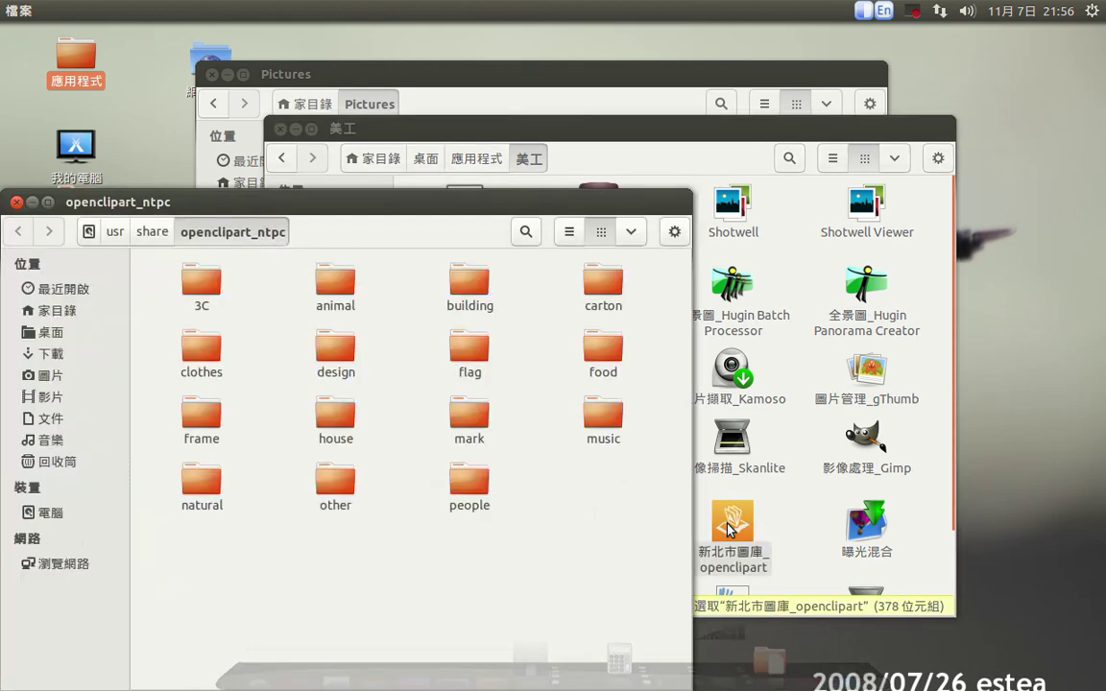
pyautogui.moveTo(489, 212); pyautogui.dragTo(689, 154)
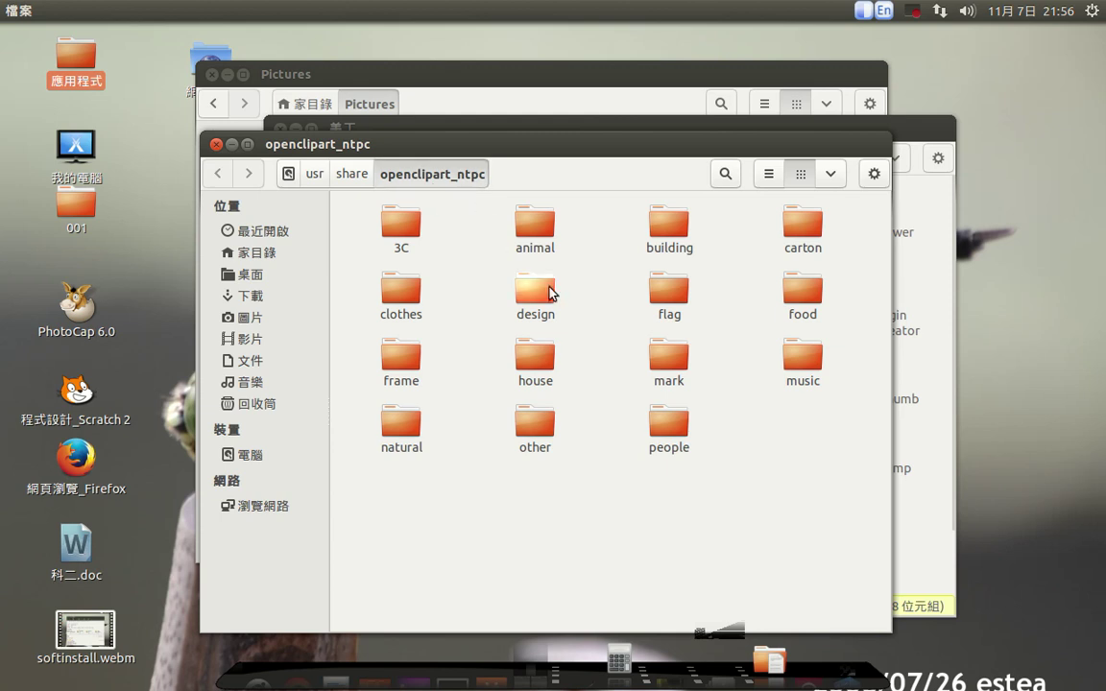
# Open the 3C category of the clip-art library and look through its SVG pictures.
pyautogui.doubleClick(396, 226)
pyautogui.scroll(-13, 694, 316)
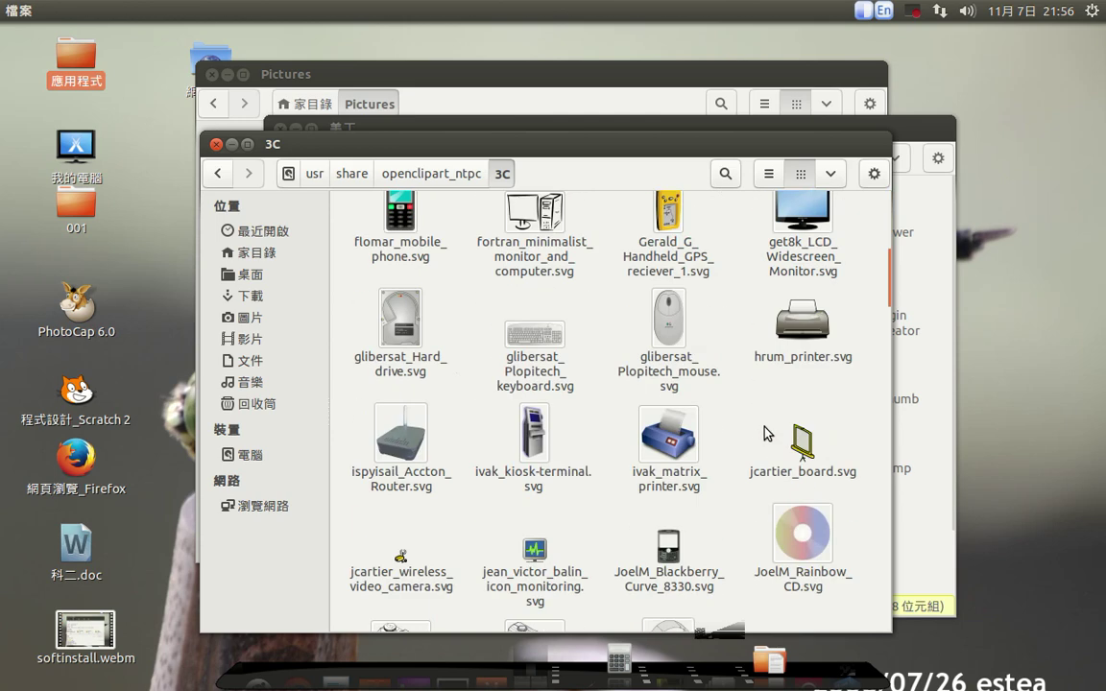
pyautogui.scroll(12, 773, 435)
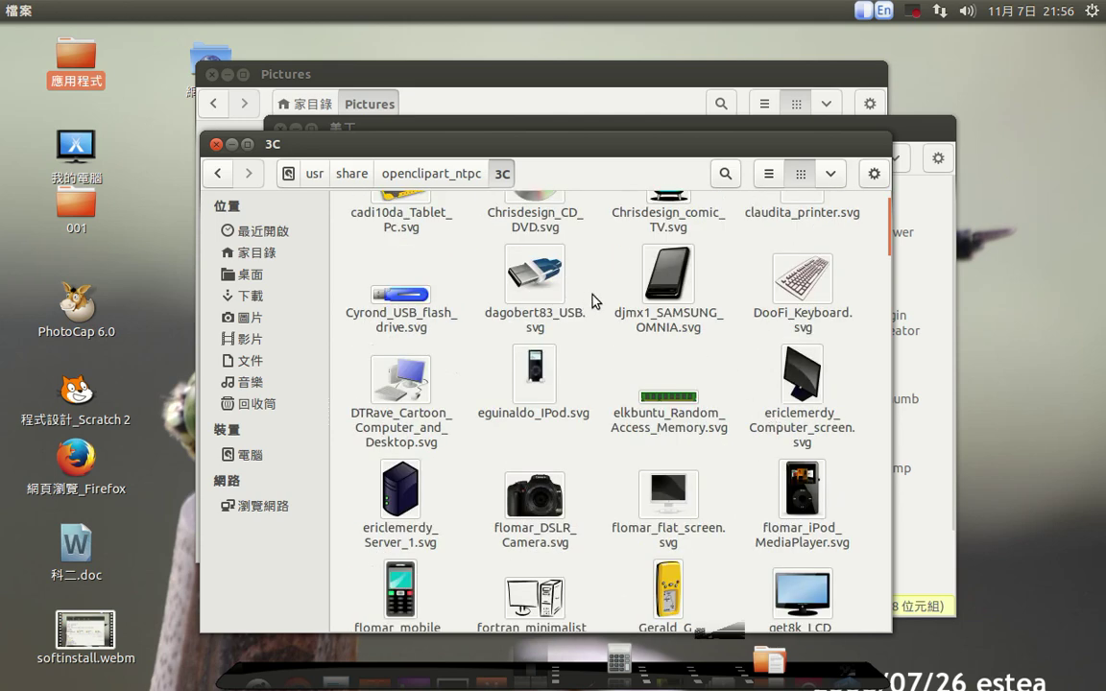
# Close the 3C clip-art window and the 美工 window, leaving the Pictures folder window open.
pyautogui.click(217, 145)
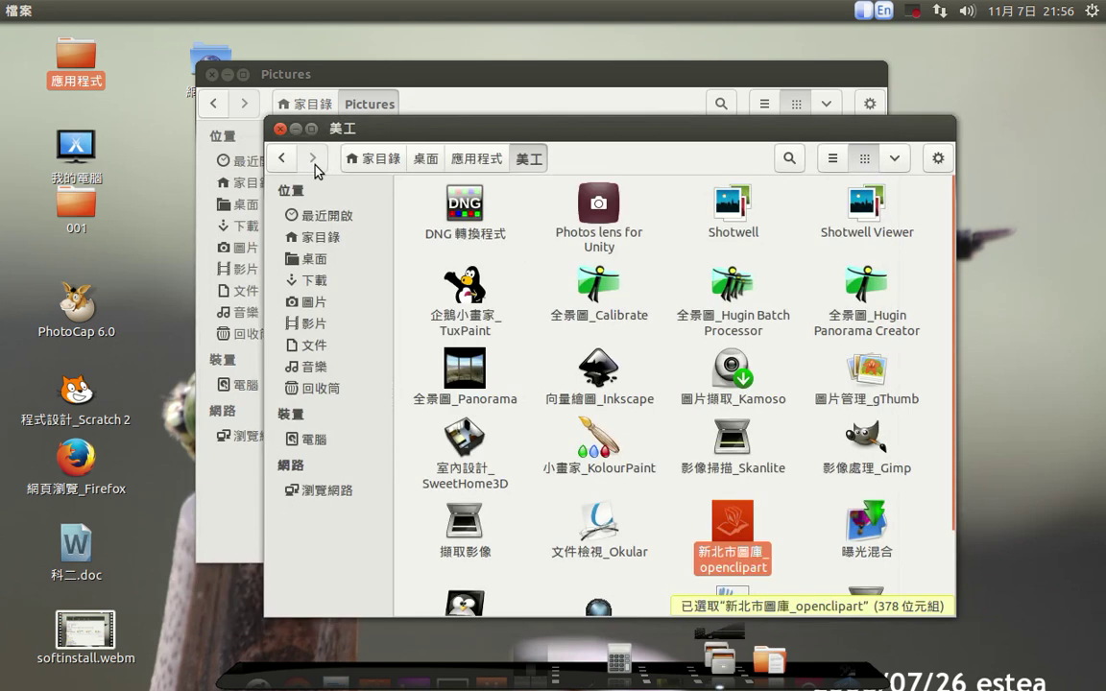
pyautogui.click(280, 130)
pyautogui.click(662, 319)
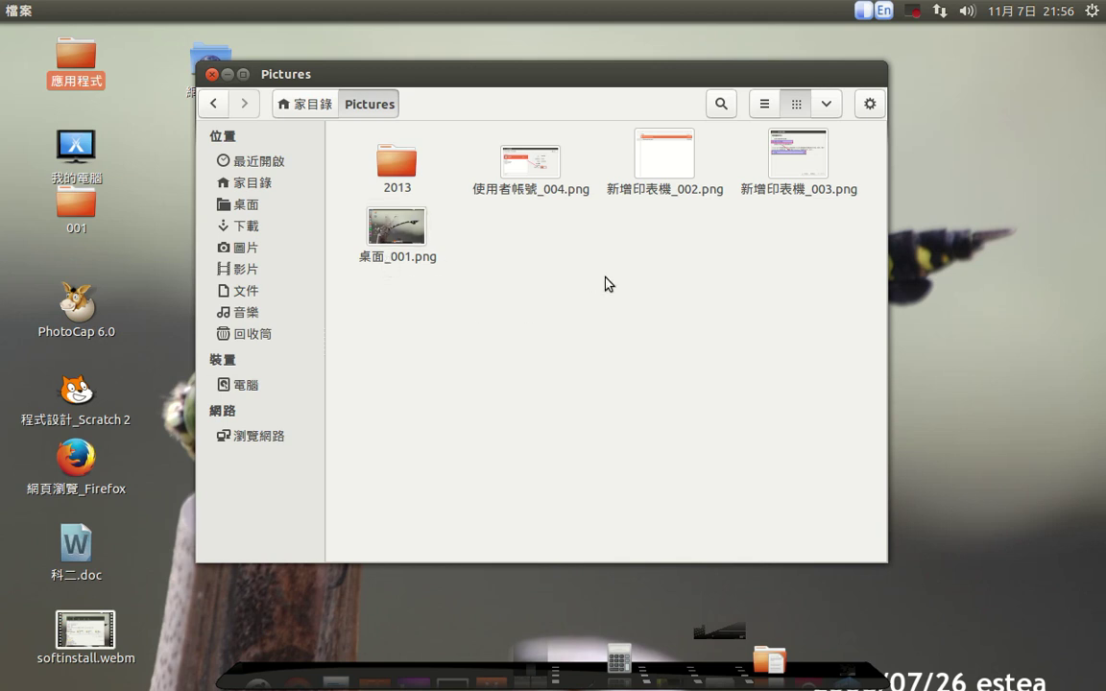
# View the videos in the 影片 folder and return to the home folder.
pyautogui.click(227, 272)
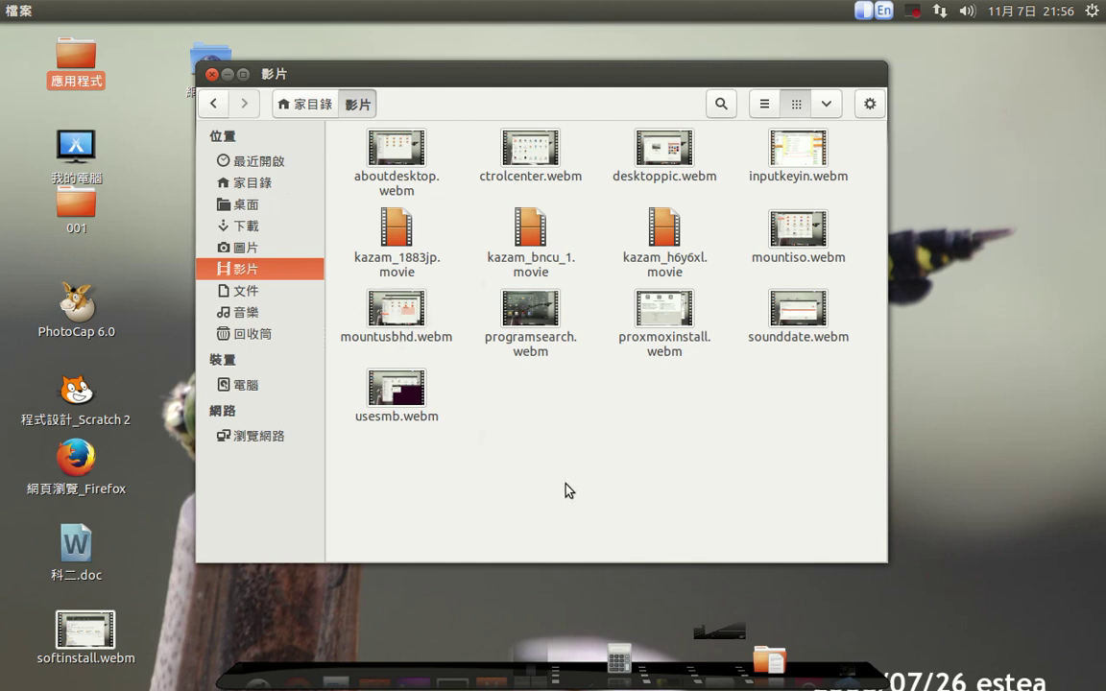
pyautogui.click(255, 183)
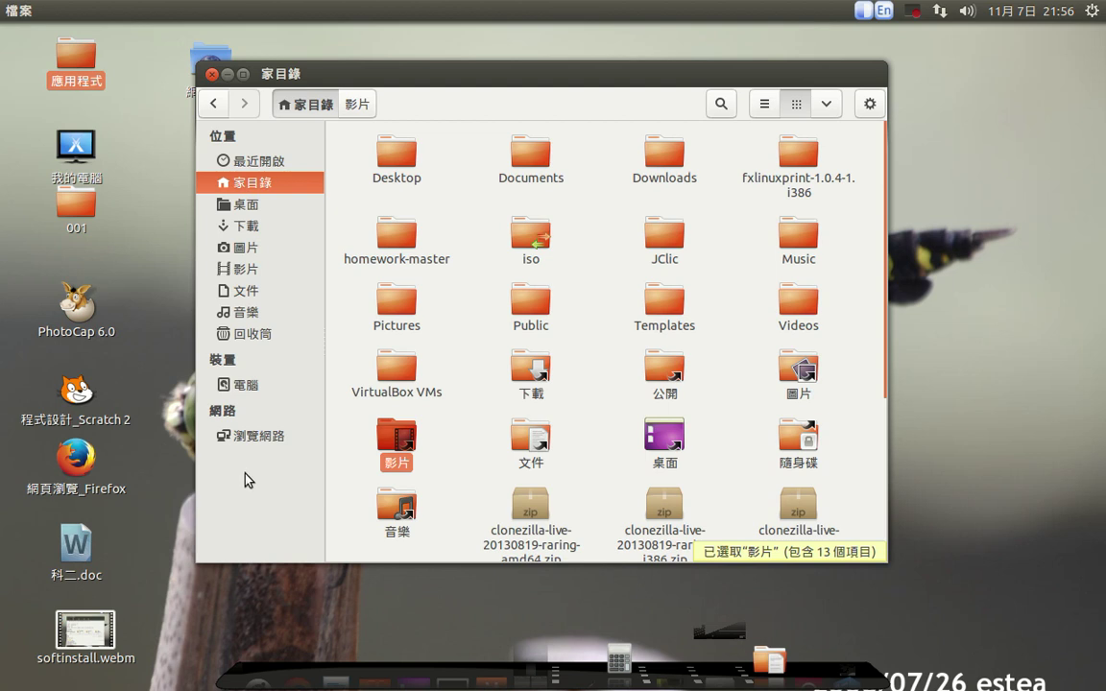
# Try to add the iso folder in the home folder to the sidebar as a bookmark.
pyautogui.moveTo(531, 239); pyautogui.dragTo(247, 511)
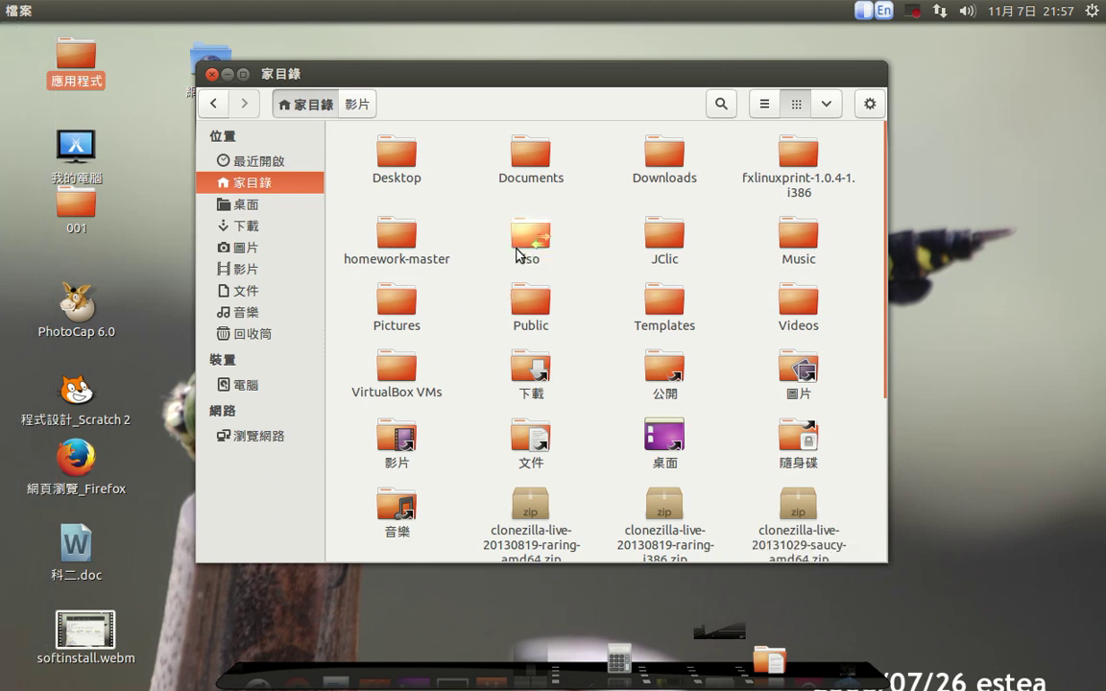
pyautogui.moveTo(530, 238); pyautogui.dragTo(572, 229)
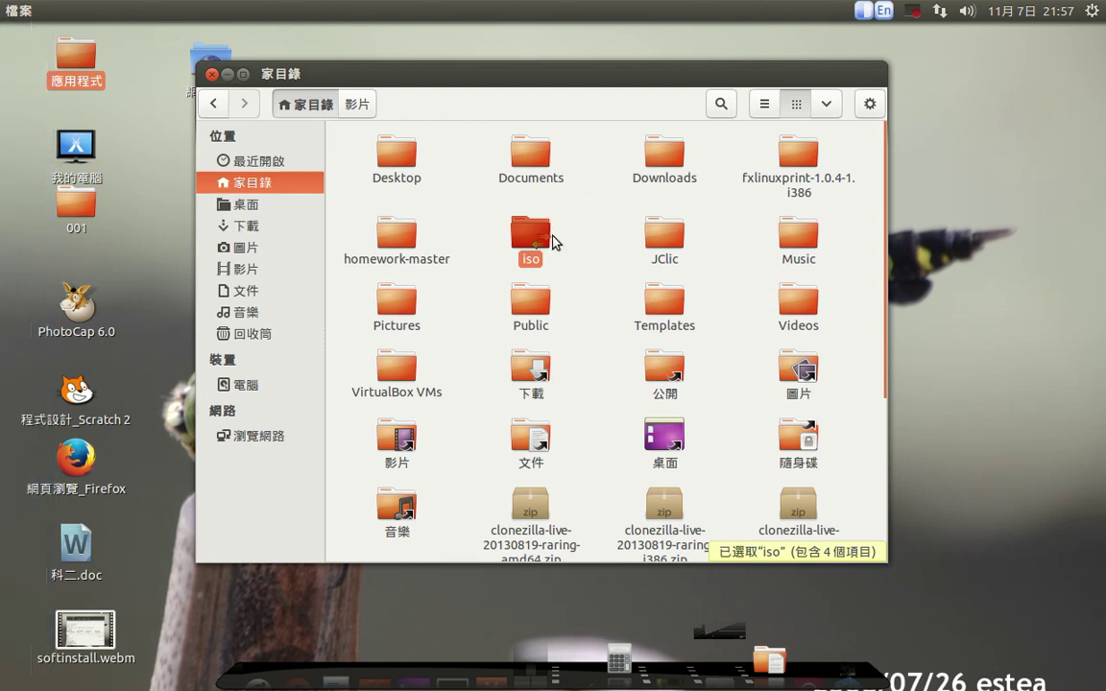
pyautogui.click(870, 105)
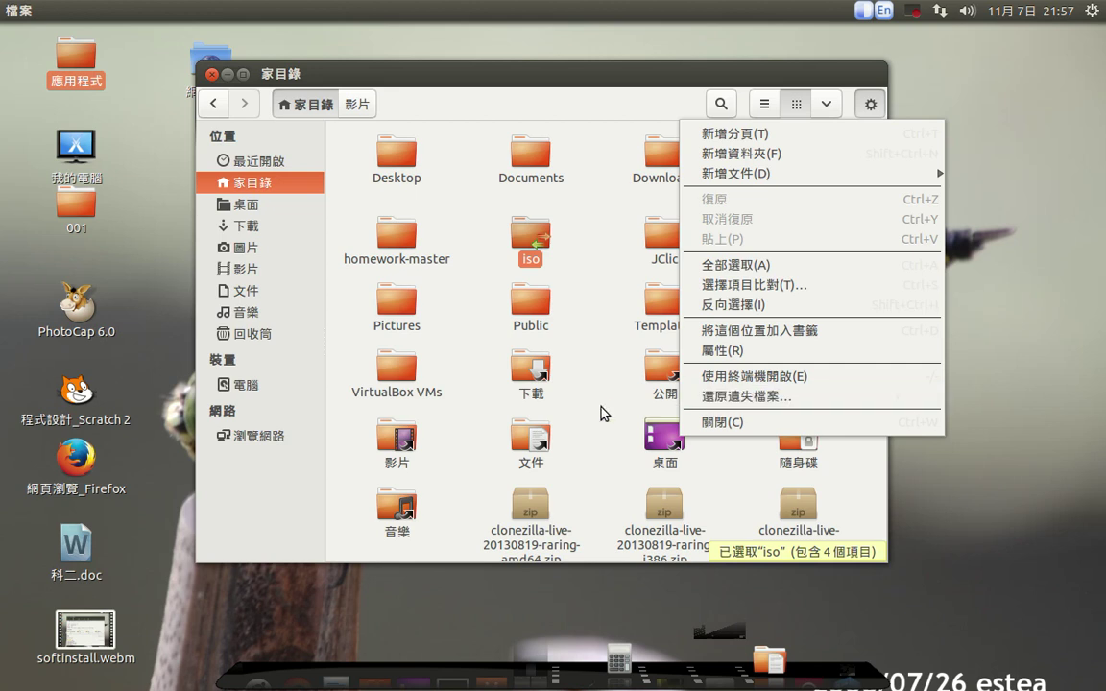
pyautogui.click(361, 154)
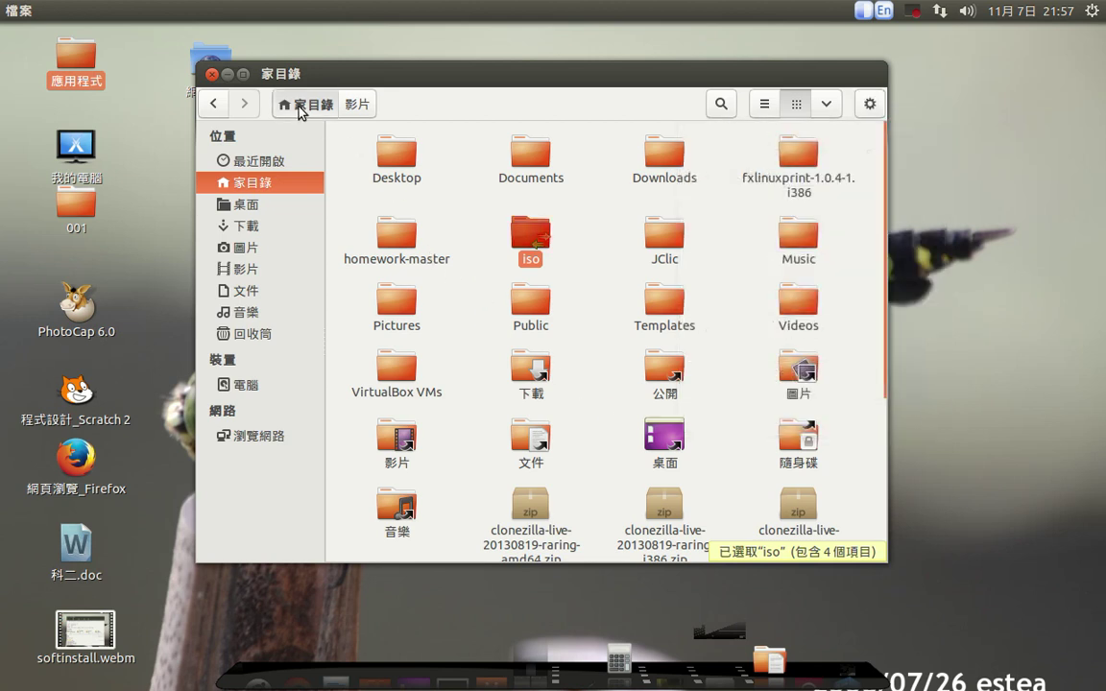
# Go to the 影片 folder and open a terminal at that location.
pyautogui.click(357, 104)
pyautogui.click(870, 106)
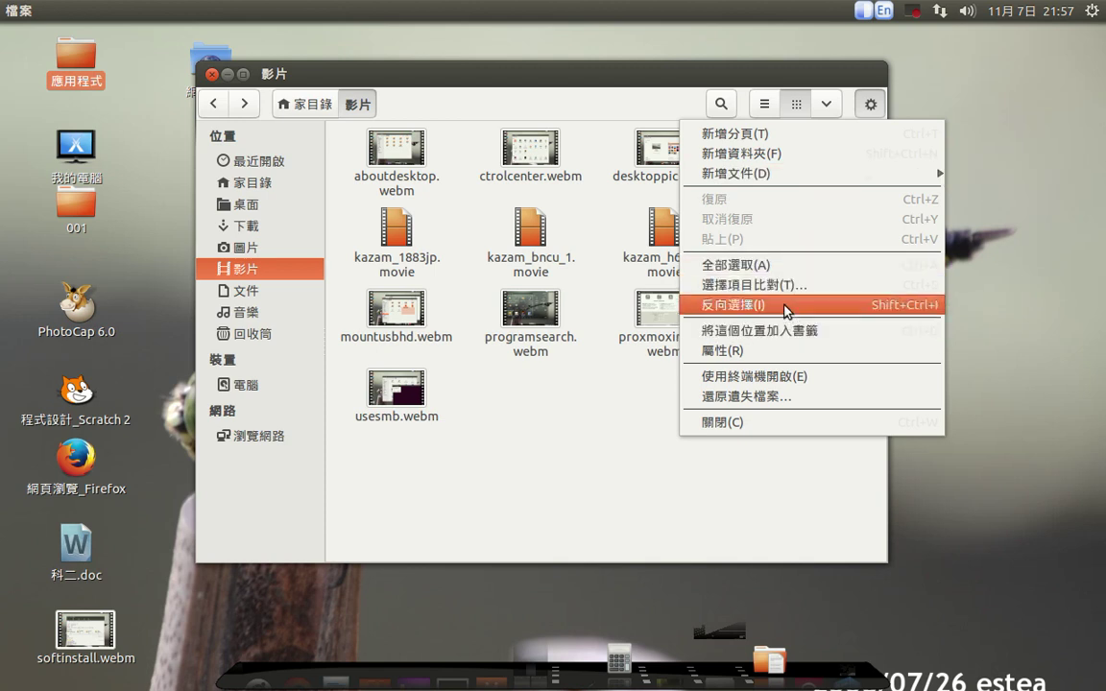
pyautogui.click(779, 377)
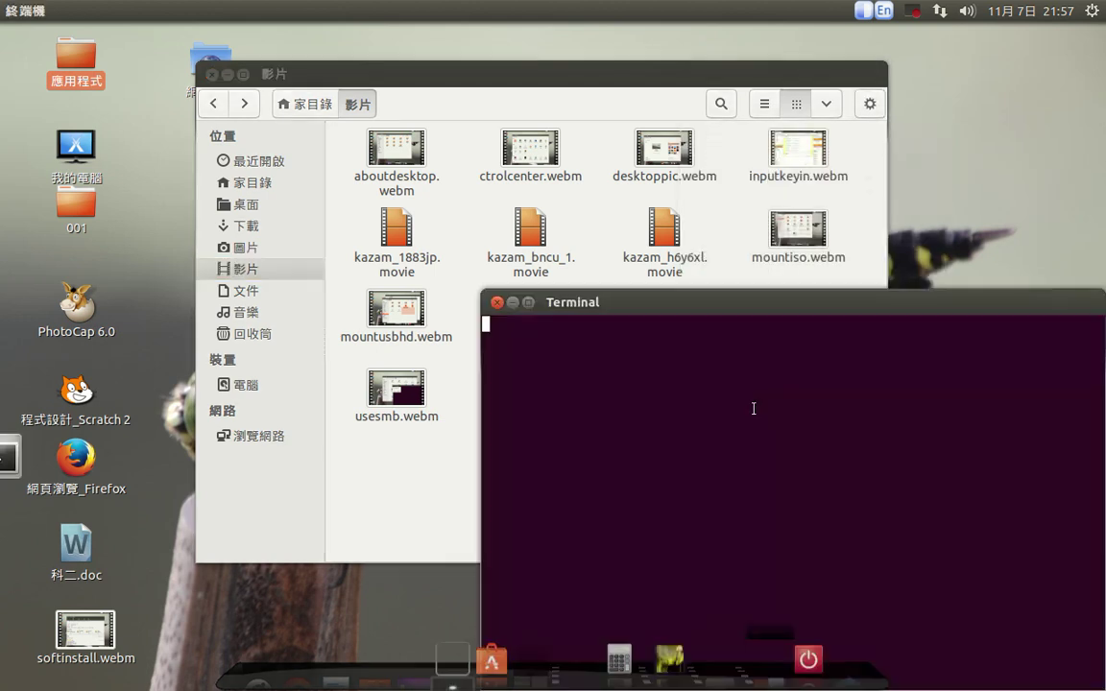
pyautogui.moveTo(693, 327); pyautogui.dragTo(632, 336)
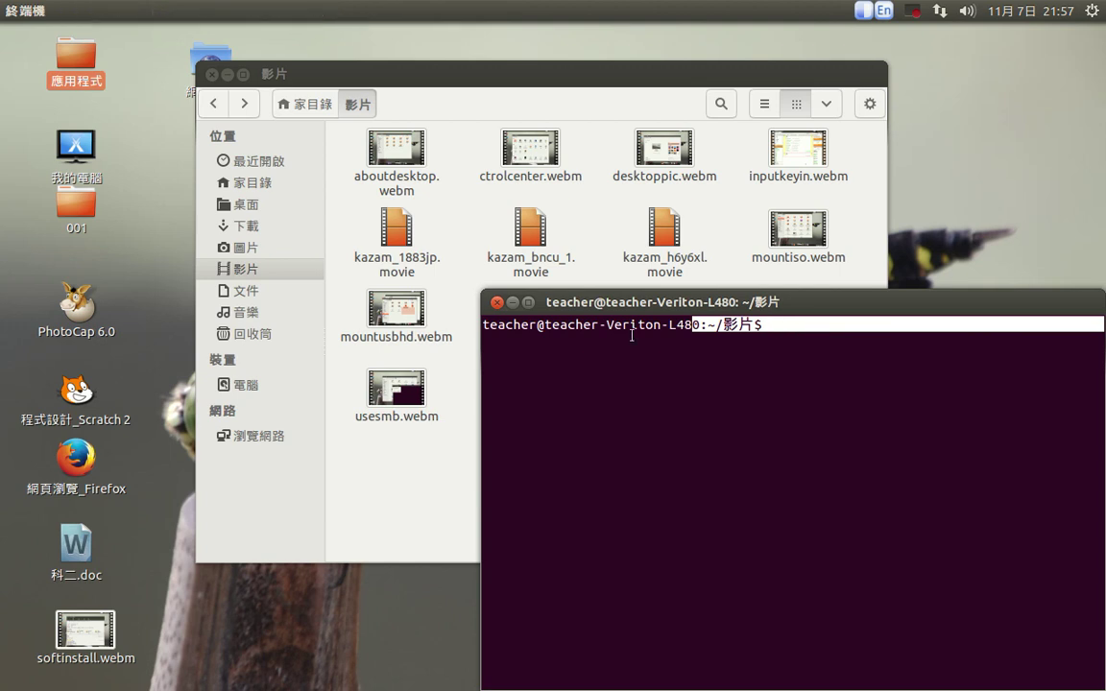
# Close the terminal window and open the file manager's preferences.
pyautogui.click(496, 303)
pyautogui.click(868, 105)
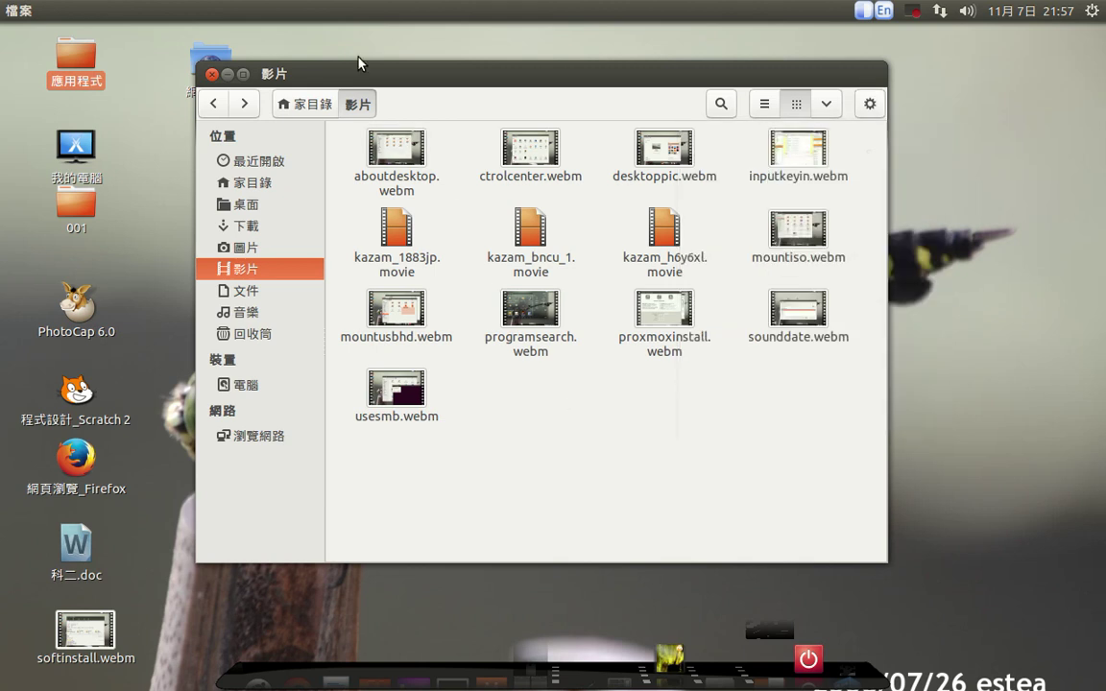
pyautogui.click(74, 11)
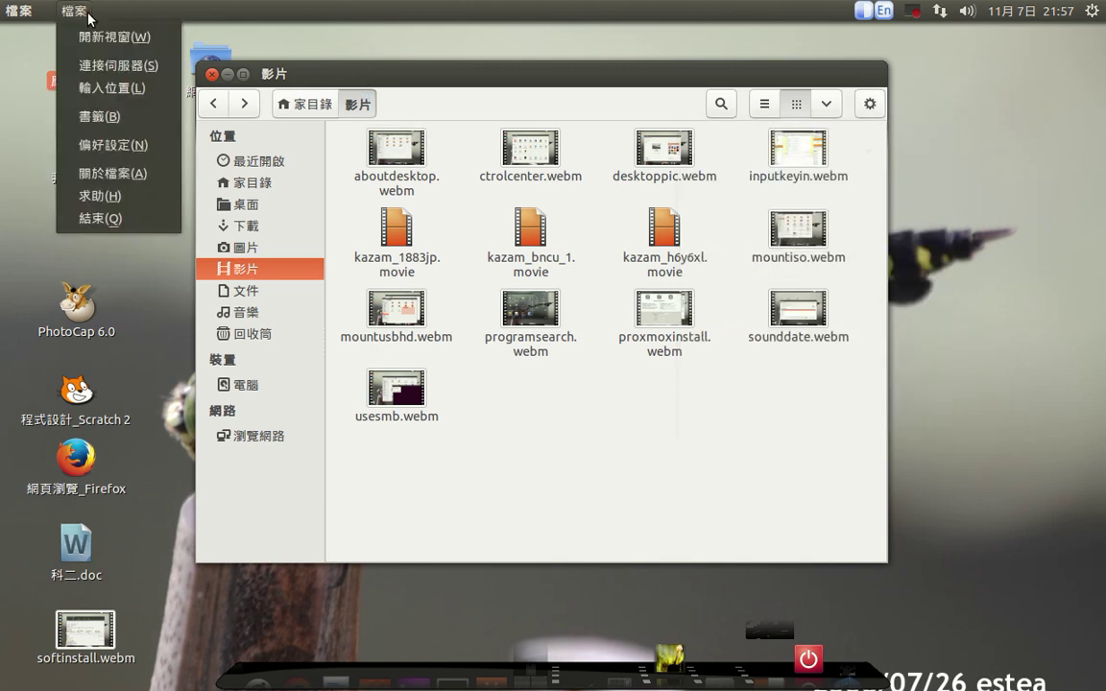
pyautogui.click(107, 149)
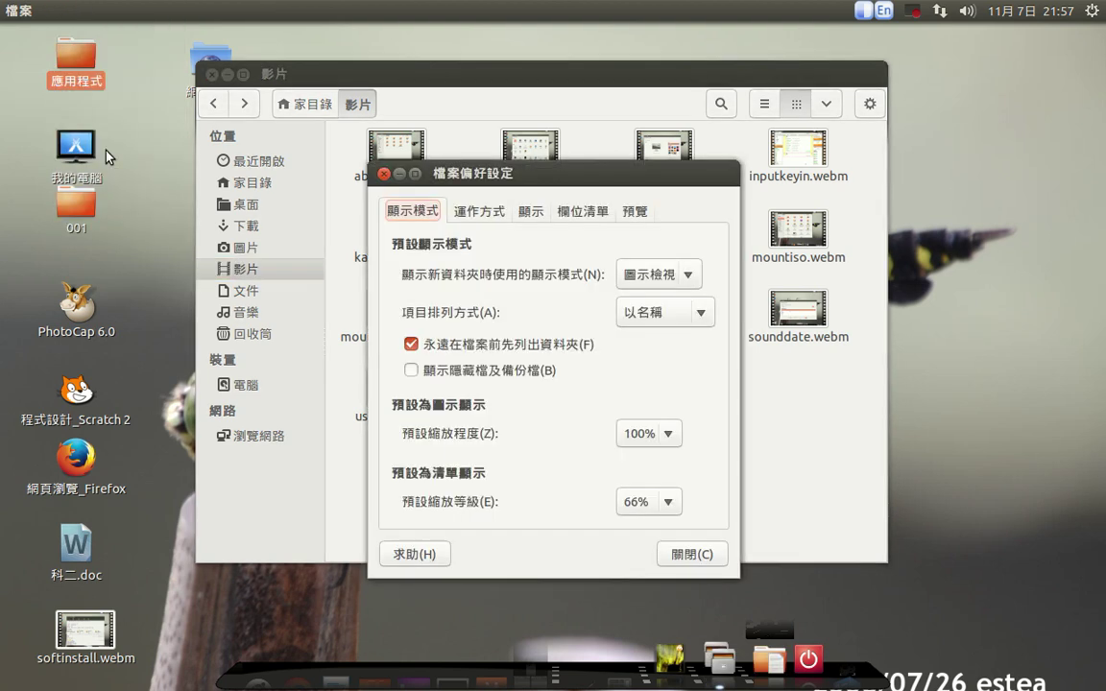
# Review the preferences for behaviour, display, list columns, preview and default views, and close the preferences without changing anything.
pyautogui.click(486, 213)
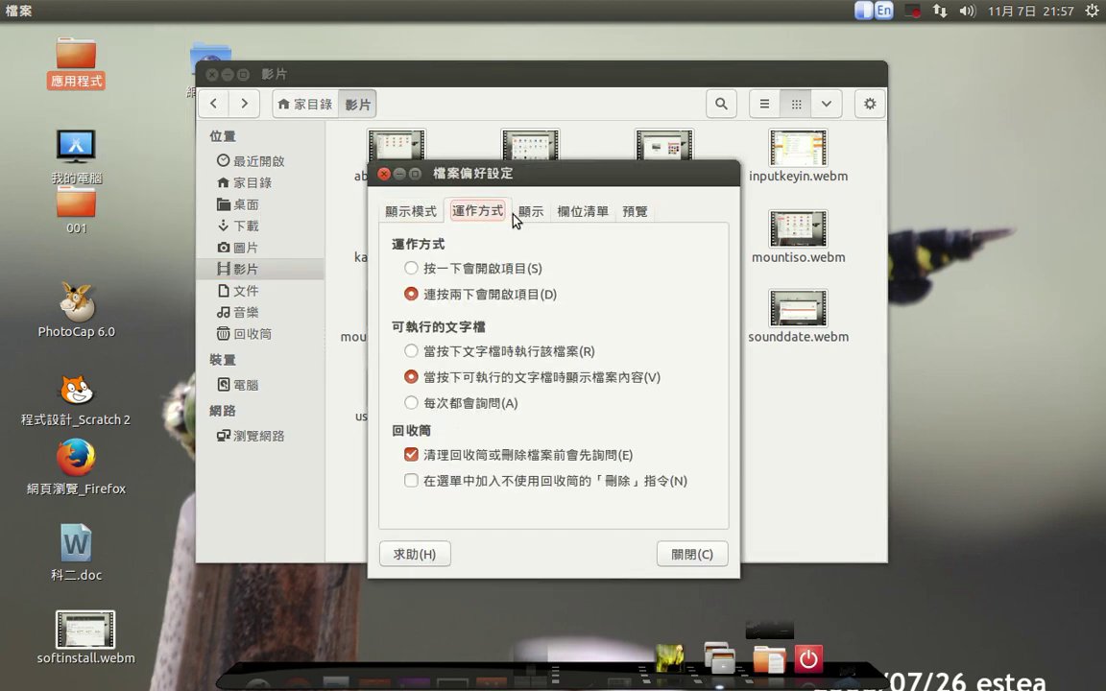
pyautogui.click(524, 213)
pyautogui.click(582, 211)
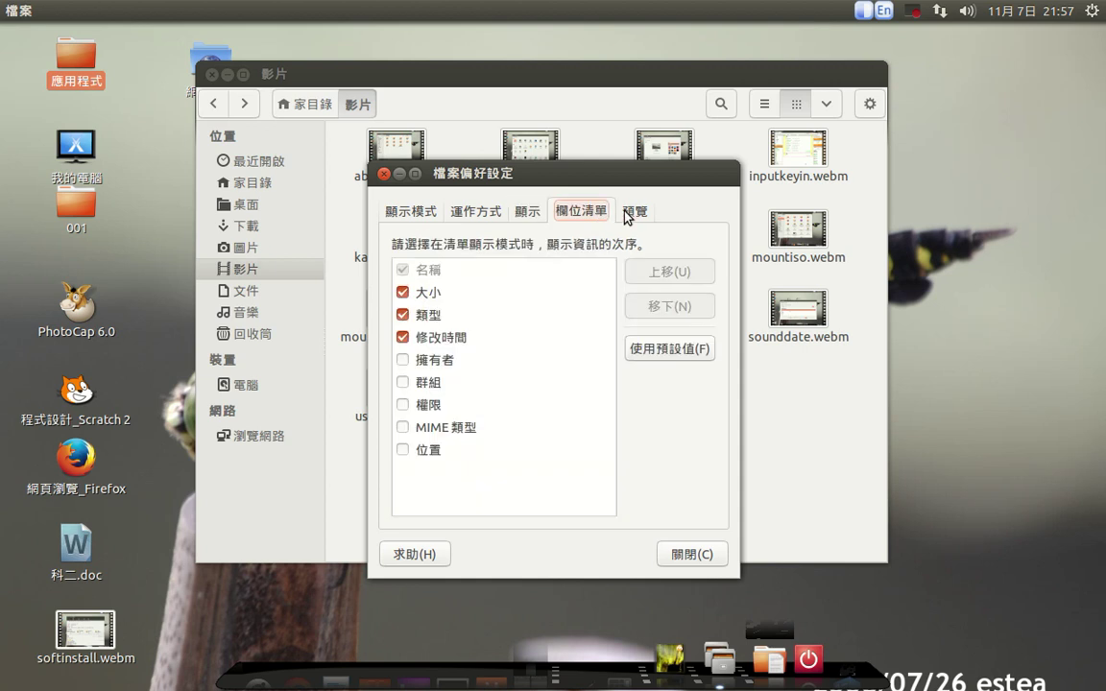
pyautogui.click(630, 213)
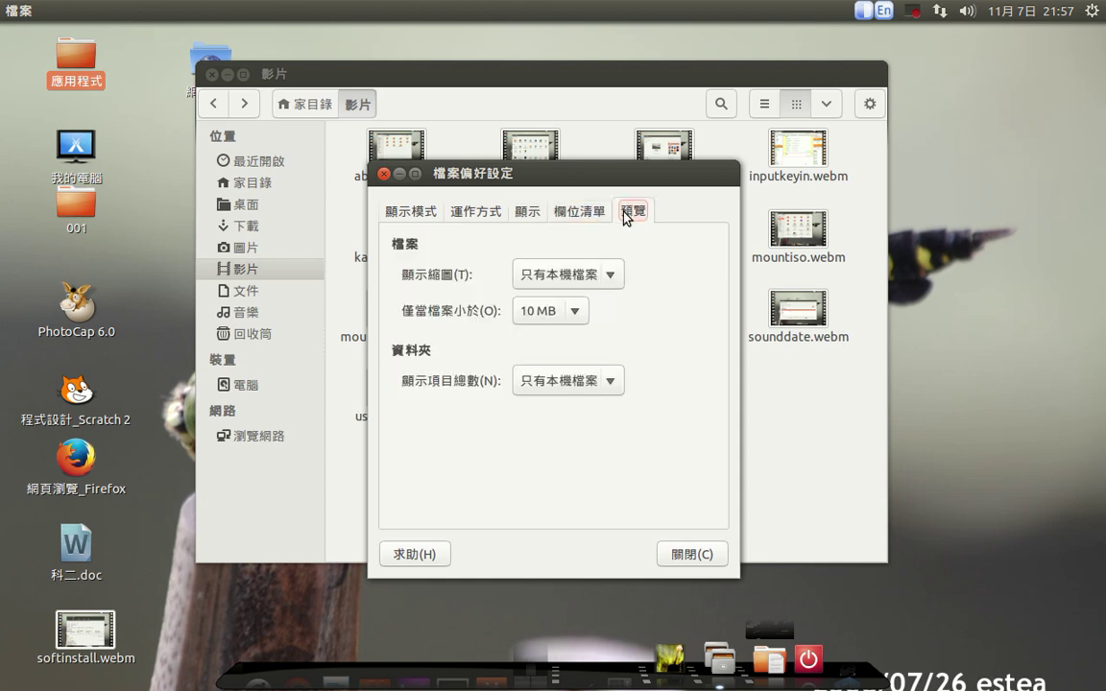
pyautogui.click(579, 213)
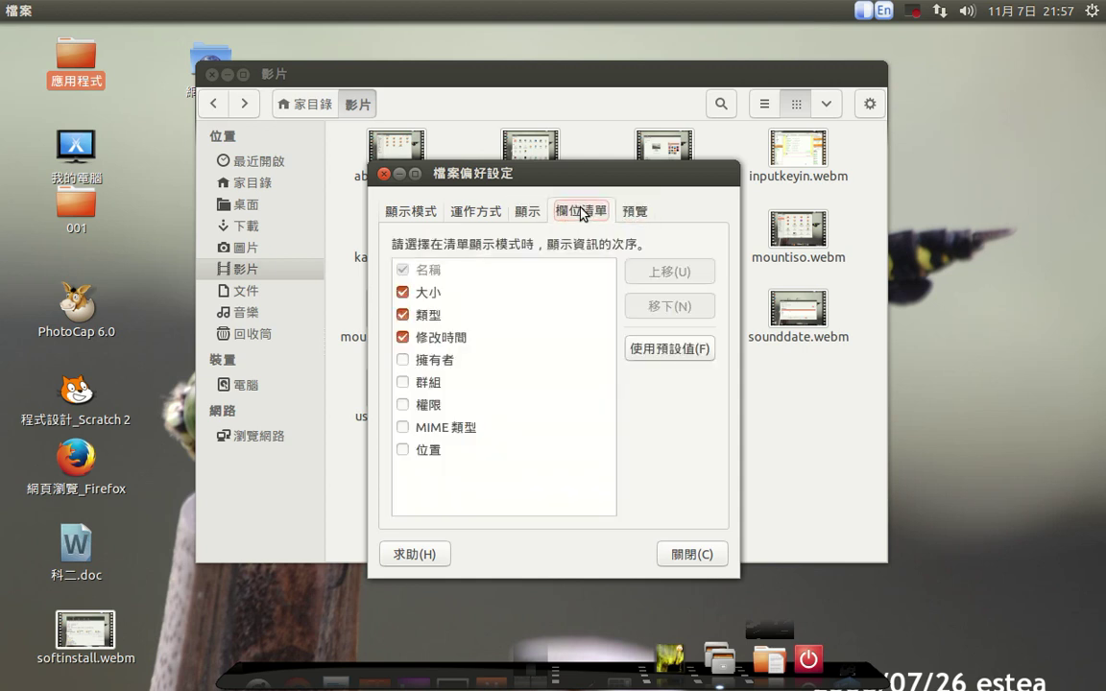
pyautogui.click(529, 212)
pyautogui.click(450, 217)
pyautogui.click(415, 213)
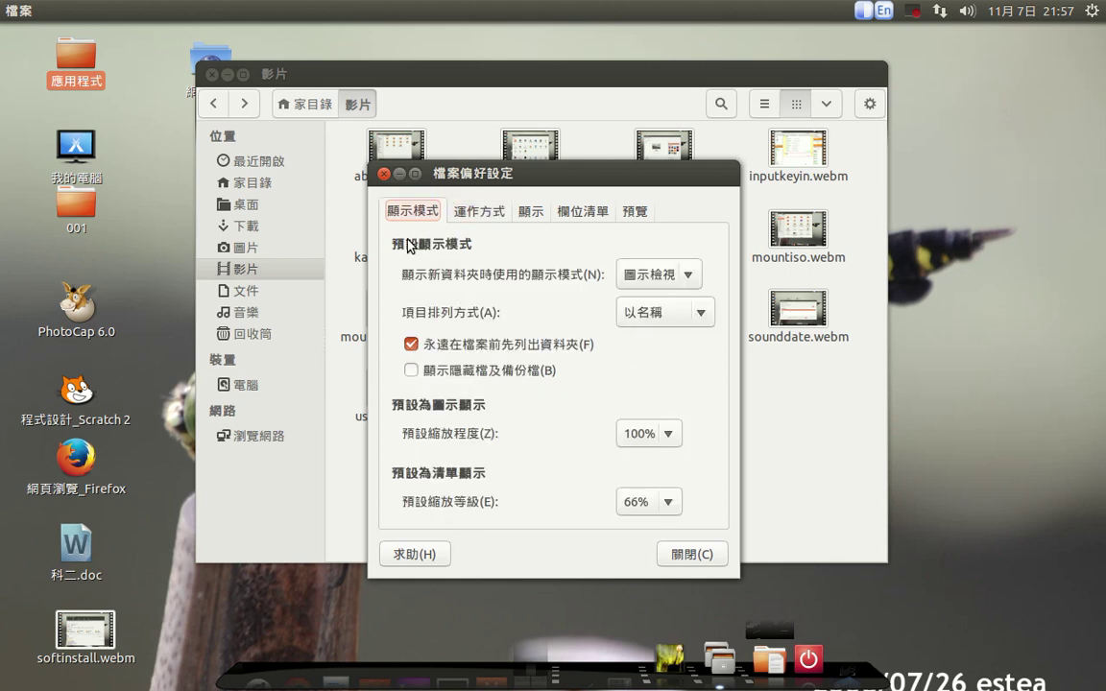
pyautogui.click(383, 174)
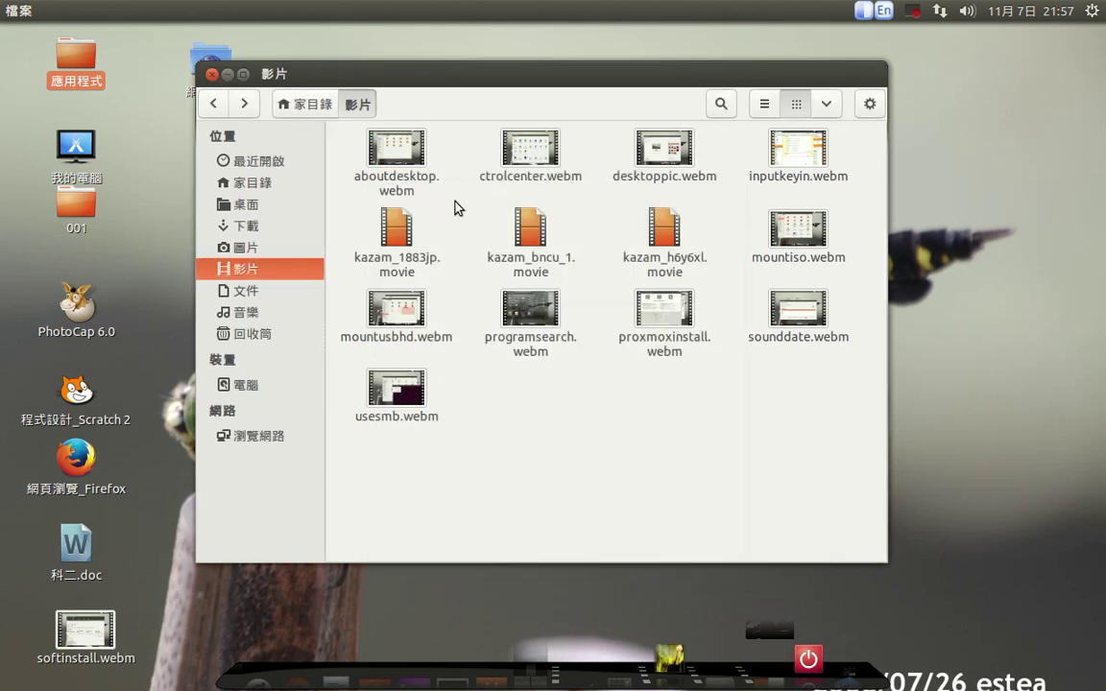
# View 桌面_001.png from the 圖片 folder in the default image viewer and close the viewer.
pyautogui.click(243, 250)
pyautogui.click(403, 231)
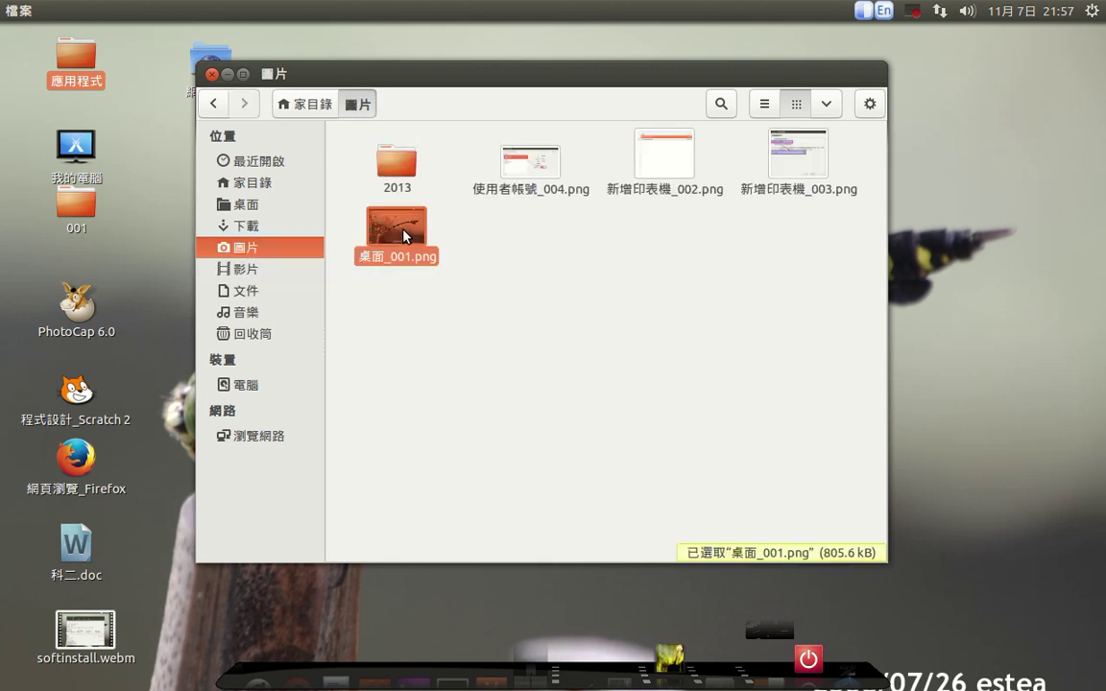
pyautogui.doubleClick(404, 235)
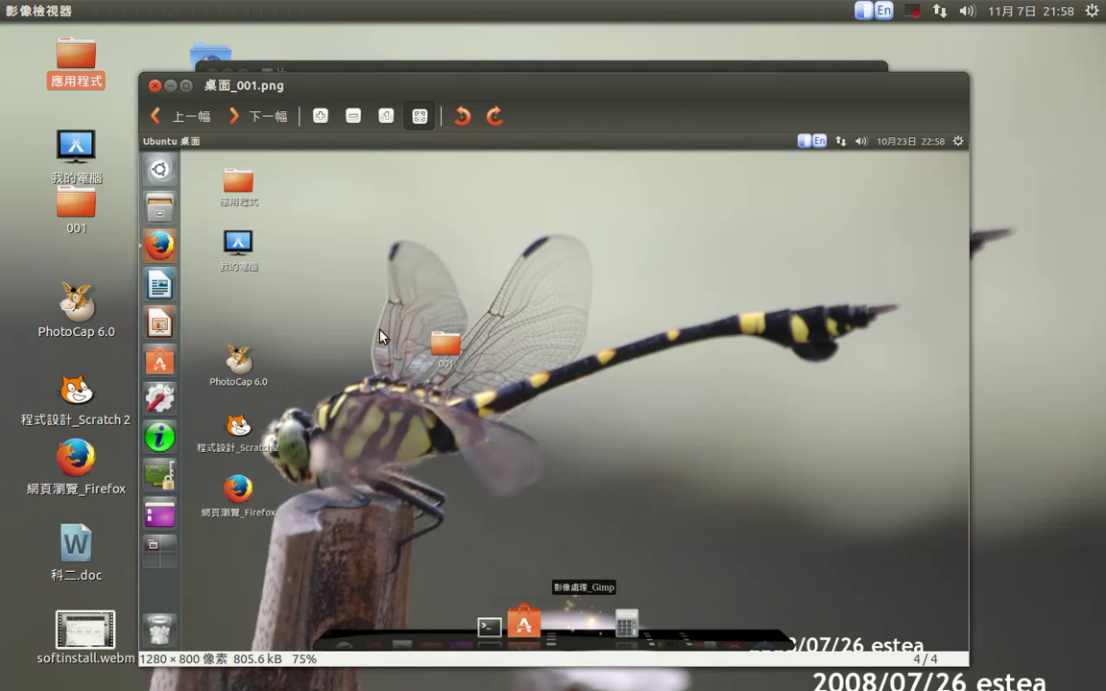
pyautogui.click(154, 85)
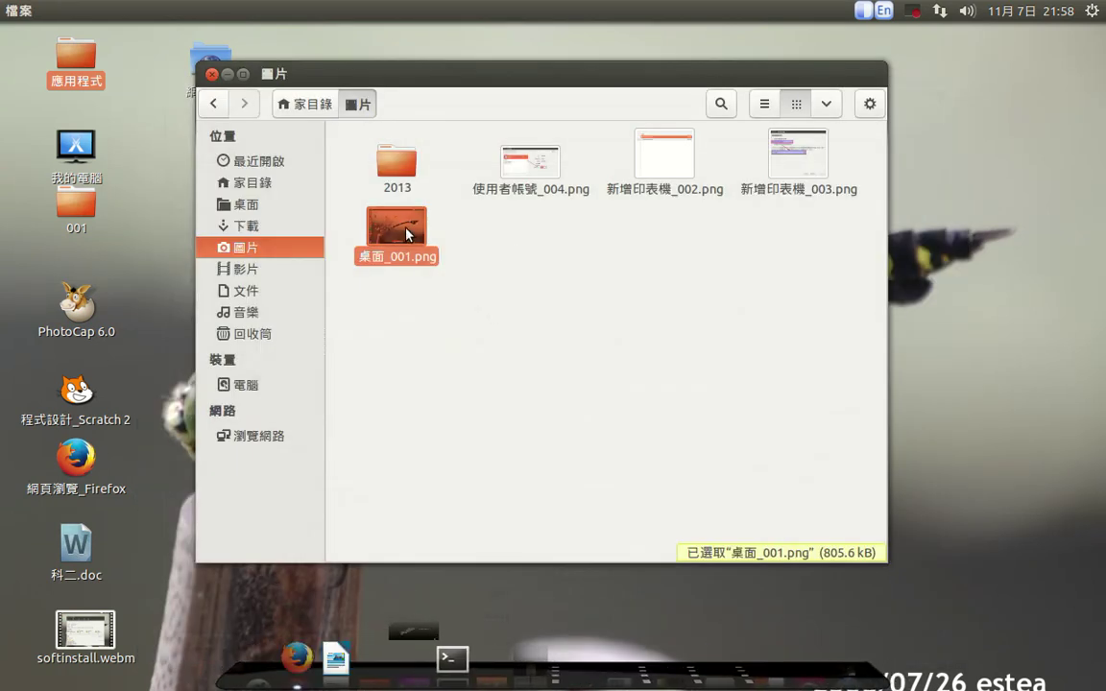
# Open 桌面_001.png with the Shotwell photo viewer instead, reposition its window to see the whole picture, and close it.
pyautogui.rightClick(408, 228)
pyautogui.moveTo(529, 259)
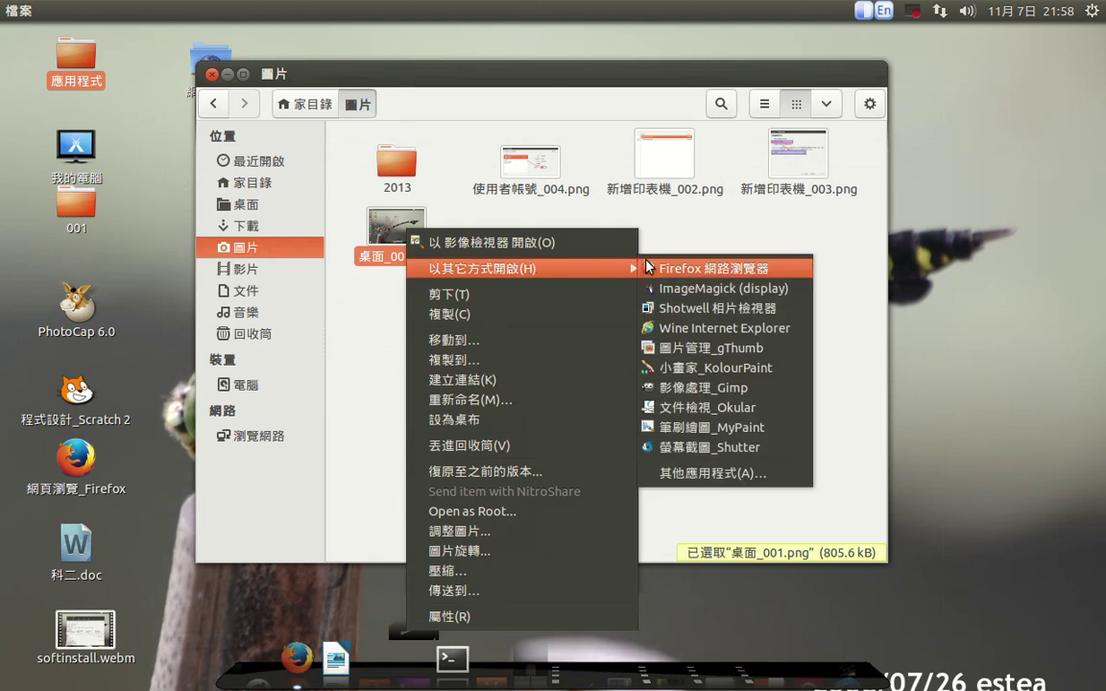
pyautogui.click(716, 309)
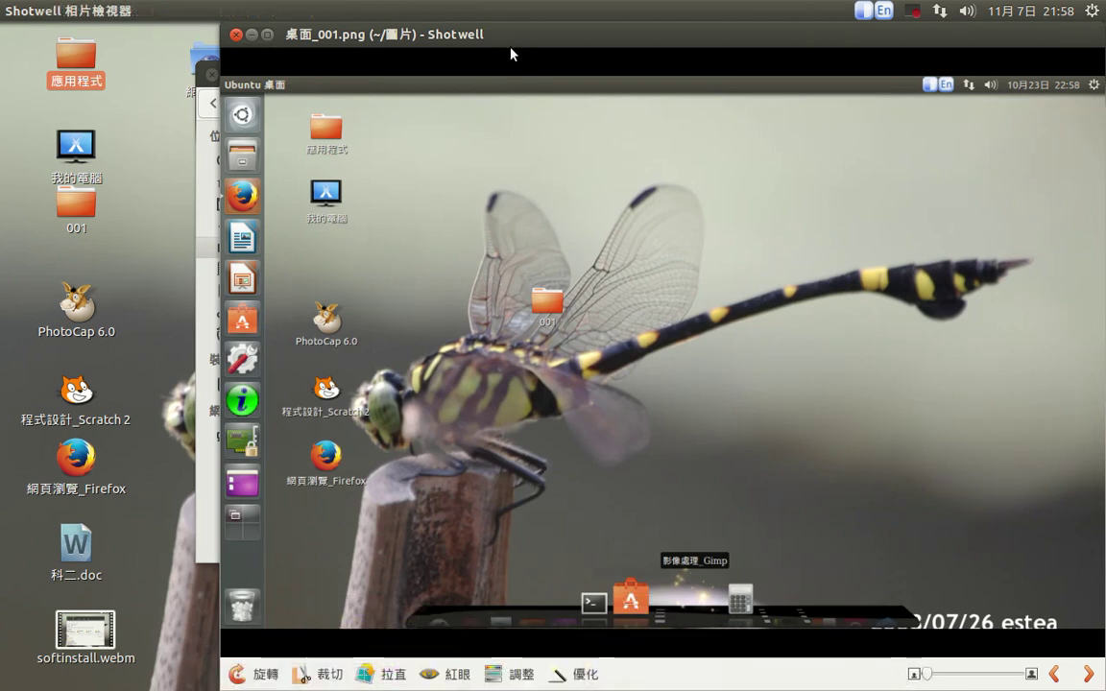
pyautogui.moveTo(501, 36); pyautogui.dragTo(475, 58)
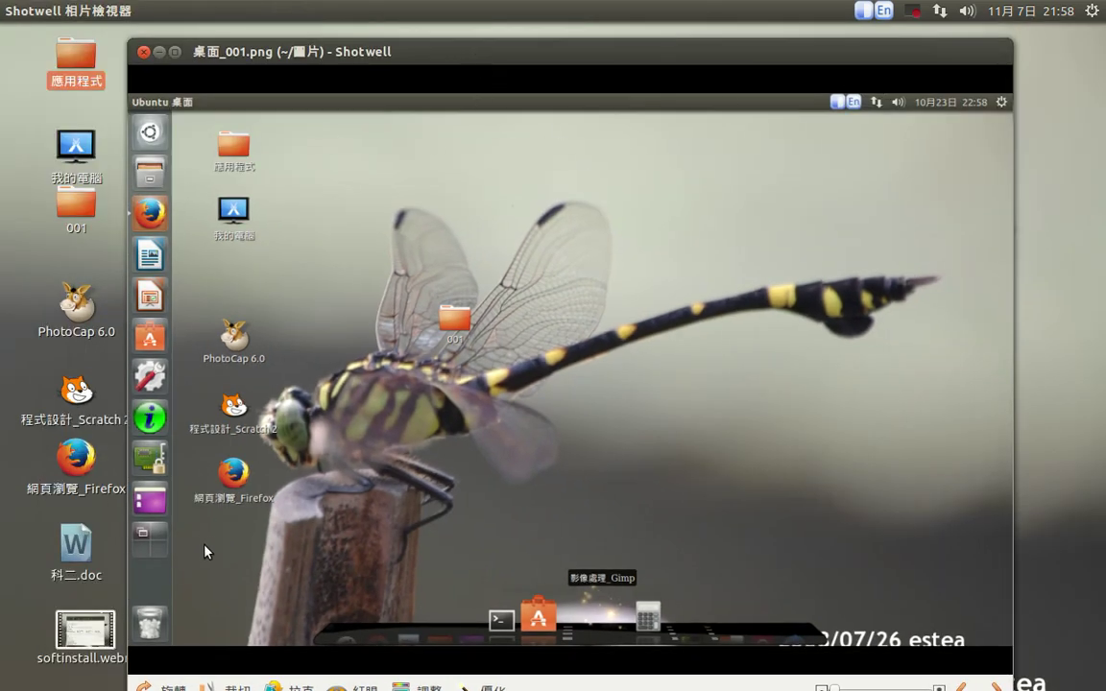
pyautogui.click(143, 51)
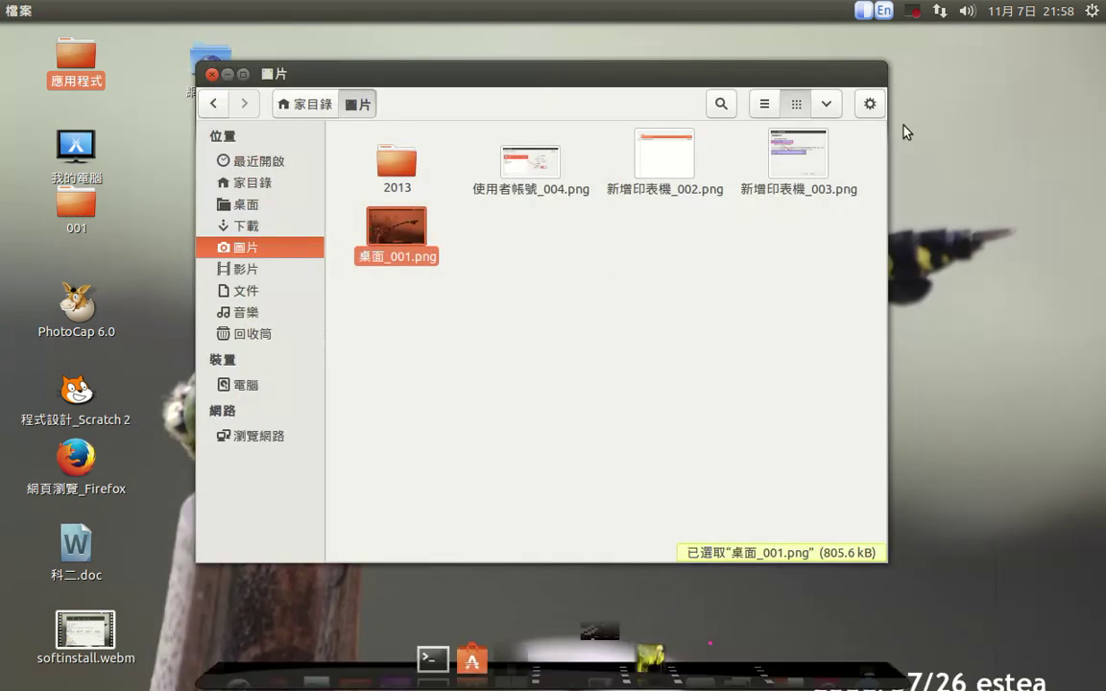
# Look at the options for creating a folder or document in the 圖片 folder without creating anything.
pyautogui.click(662, 366)
pyautogui.rightClick(548, 282)
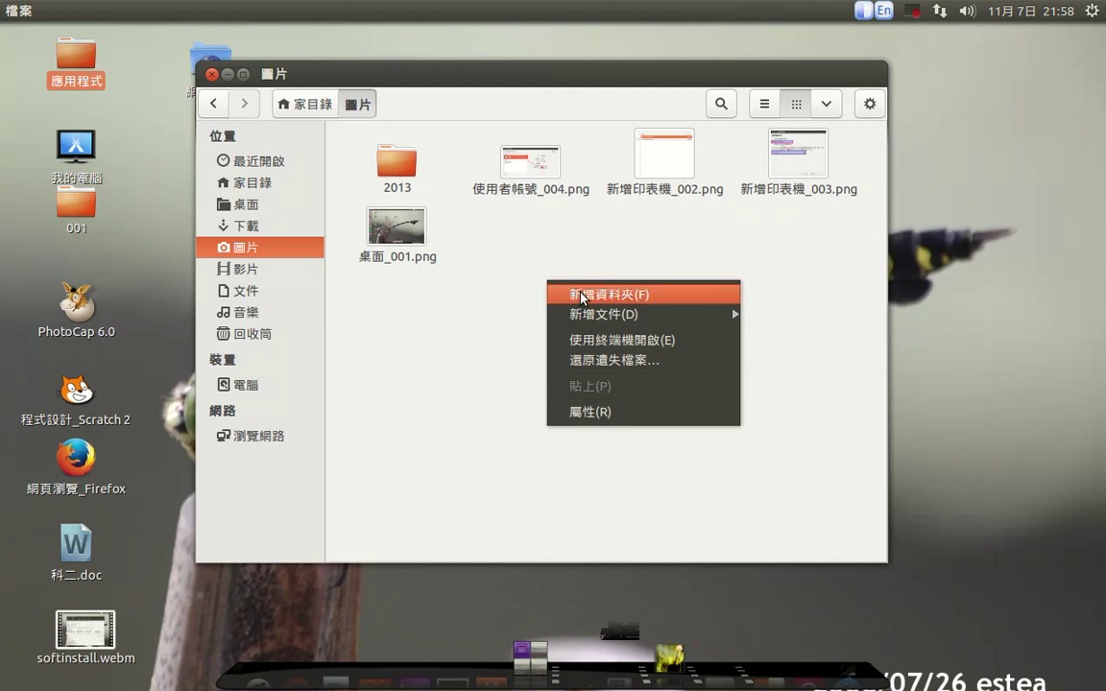
pyautogui.moveTo(587, 319)
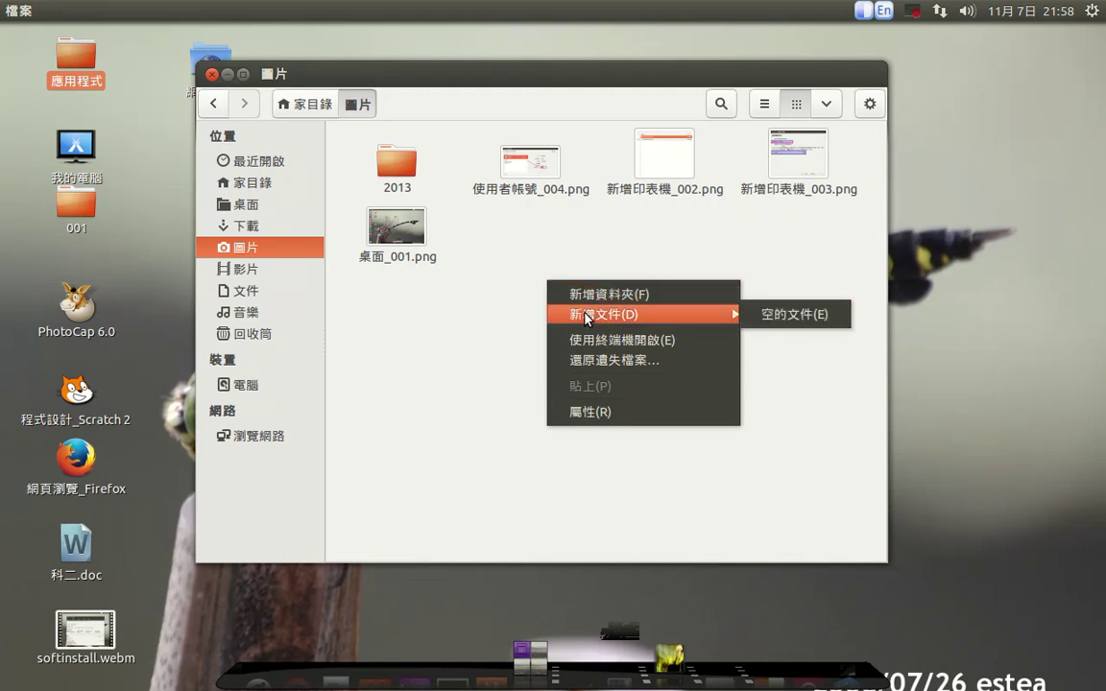
pyautogui.click(486, 332)
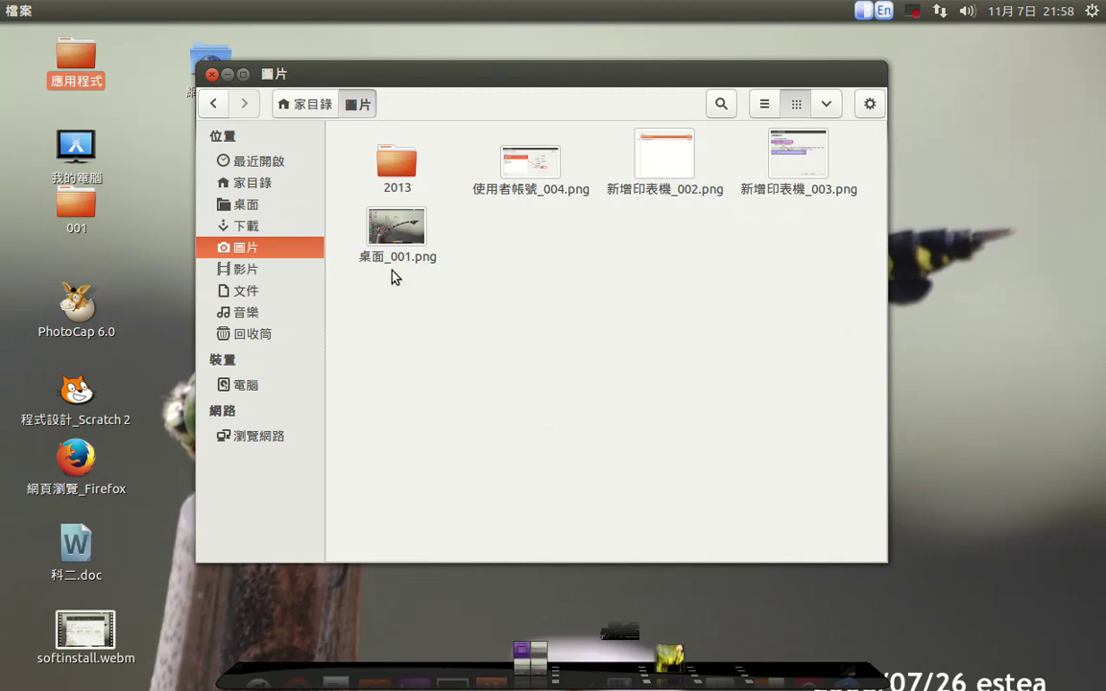
# Open the properties of 桌面_001.png in the 圖片 folder.
pyautogui.click(392, 240)
pyautogui.rightClick(389, 237)
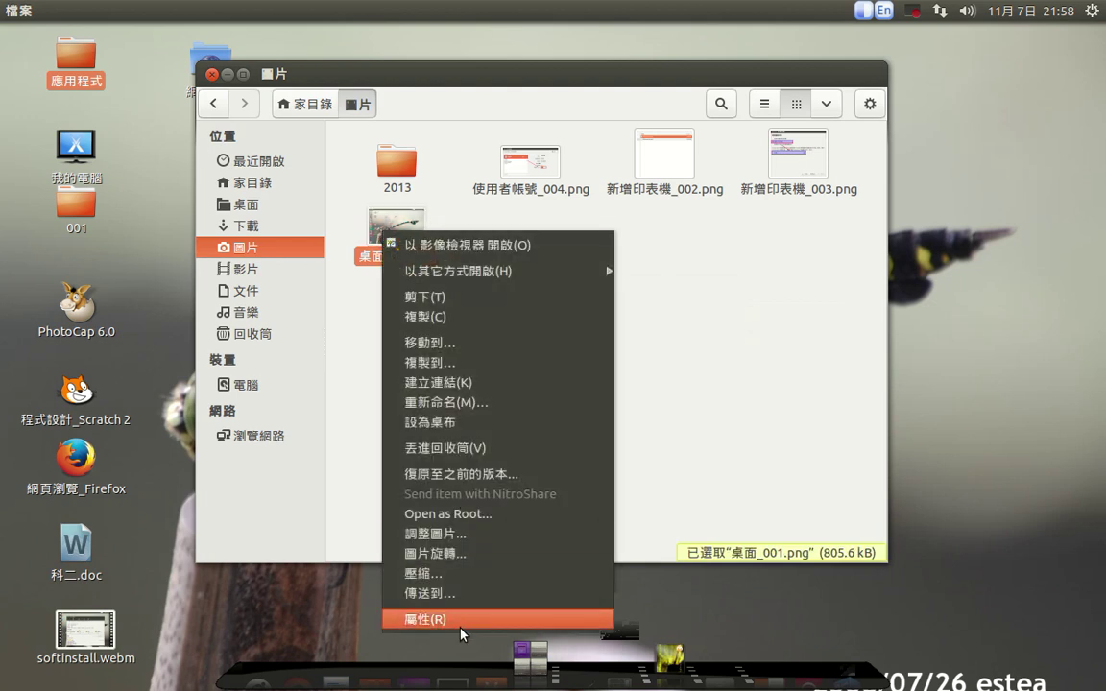